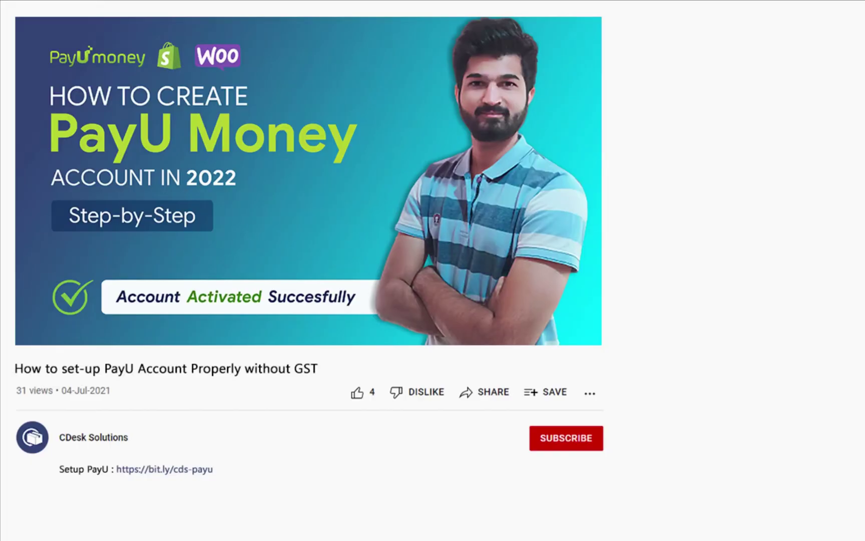
# - Follow the bit.ly PayU setup link in the YouTube video description
pyautogui.scroll(-2, 307, 238)
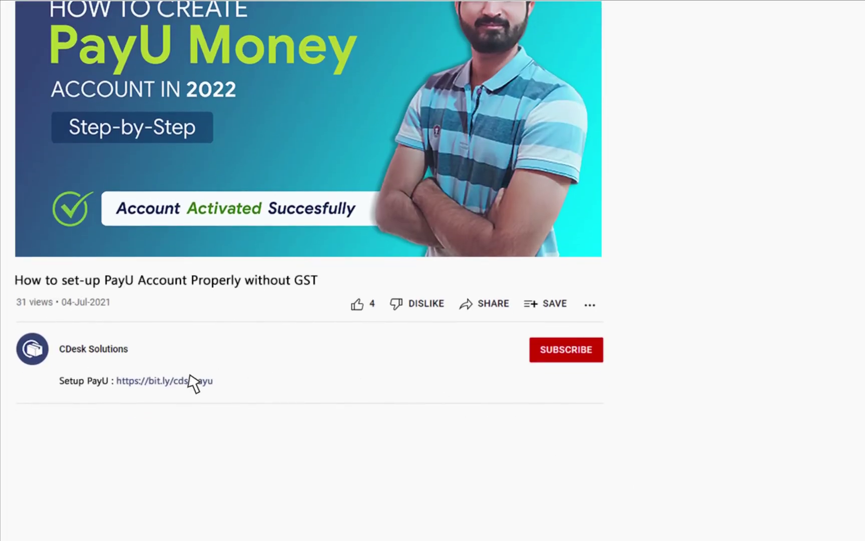
pyautogui.click(192, 381)
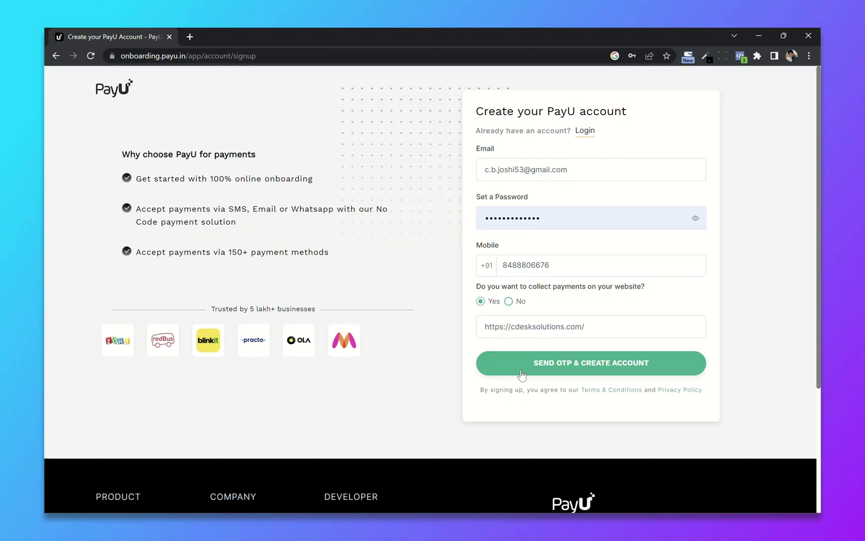
# - Submit the signup form, save the password in the browser, and verify the mobile OTP
pyautogui.click(583, 364)
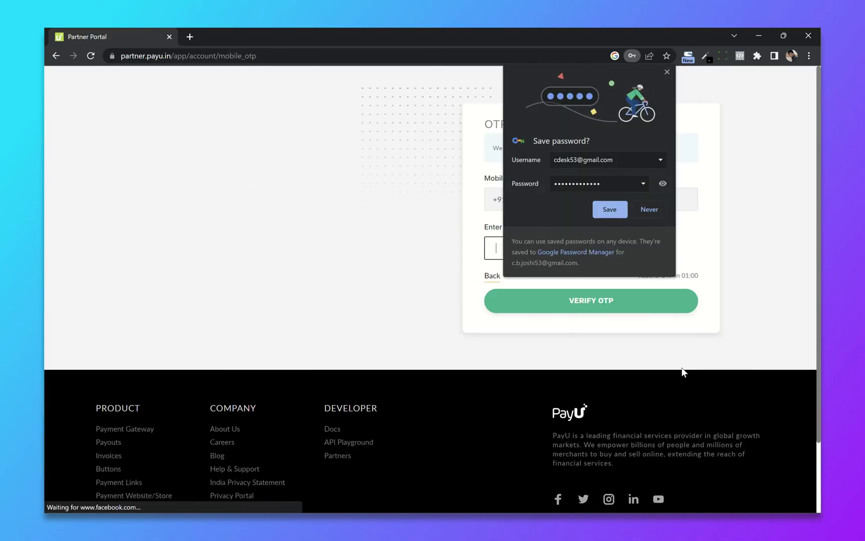
pyautogui.click(611, 208)
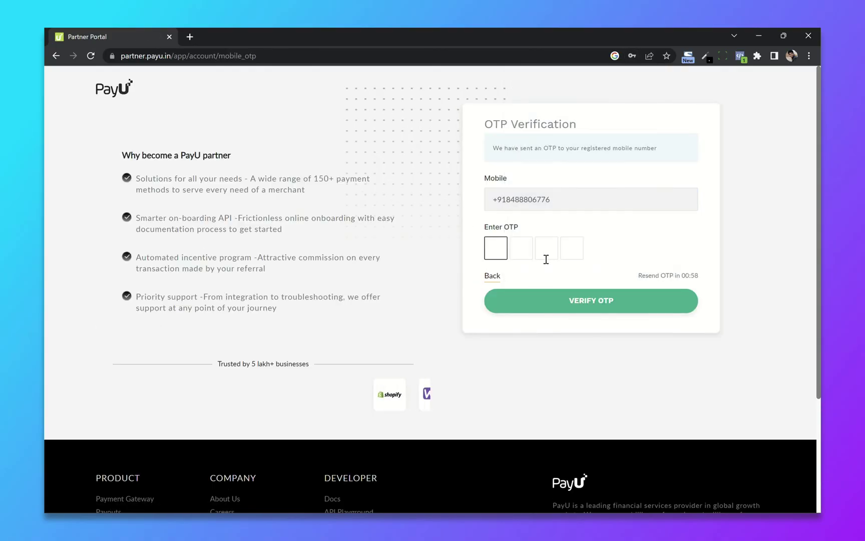
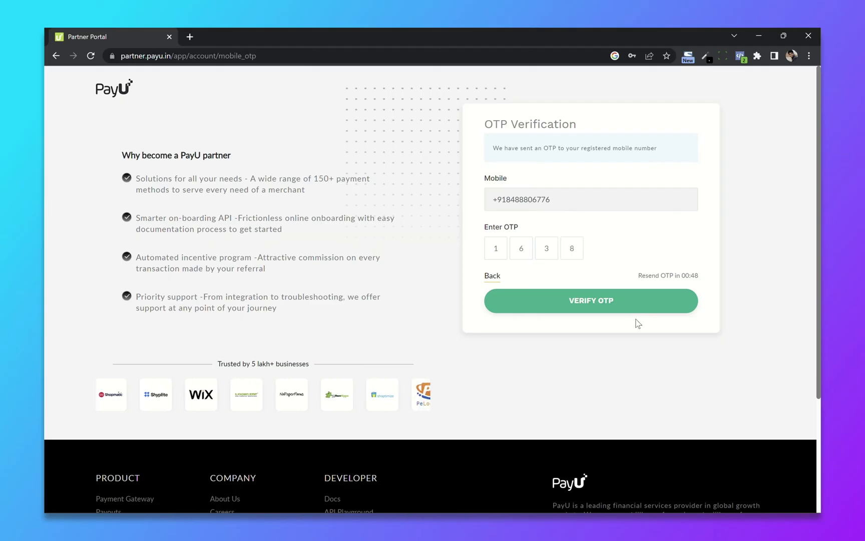
pyautogui.press('Return')
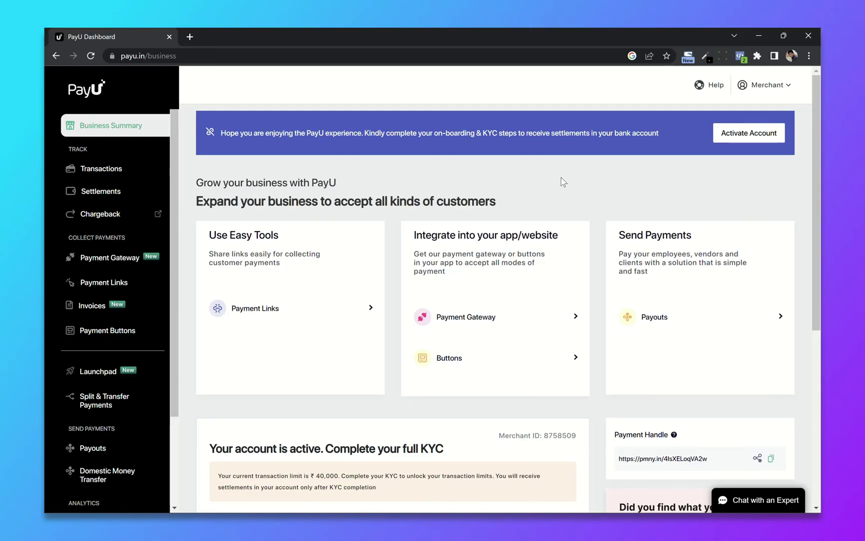
# - Activate the account, verify the PAN and date of birth, and set business entity to Individual
pyautogui.click(751, 139)
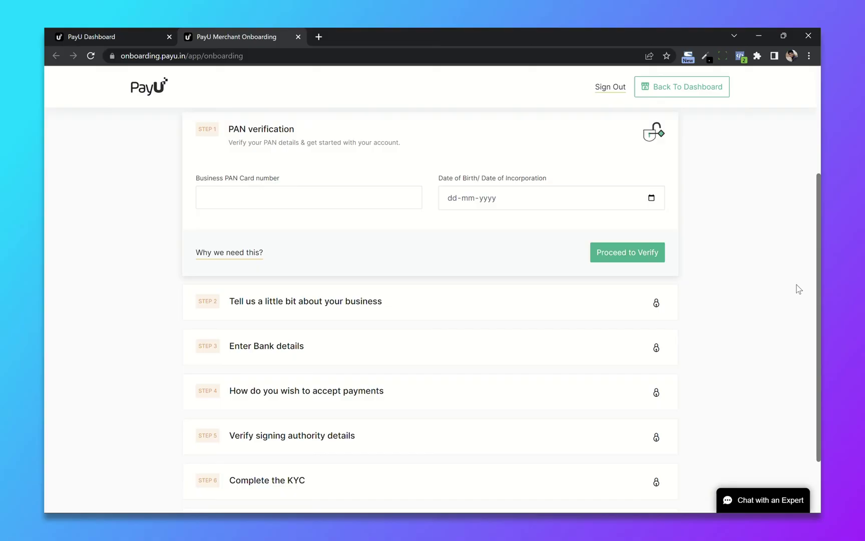
pyautogui.scroll(1, 132, 224)
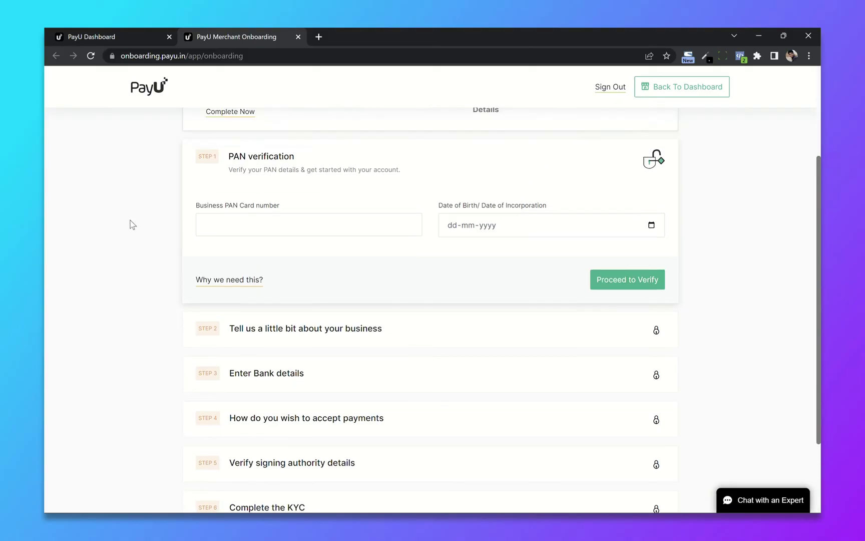
pyautogui.scroll(3, 133, 225)
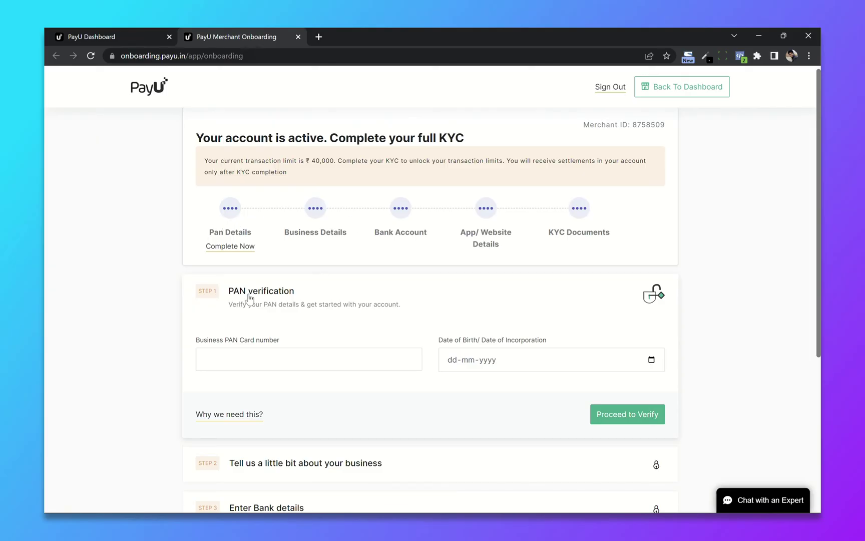
pyautogui.scroll(-2, 249, 298)
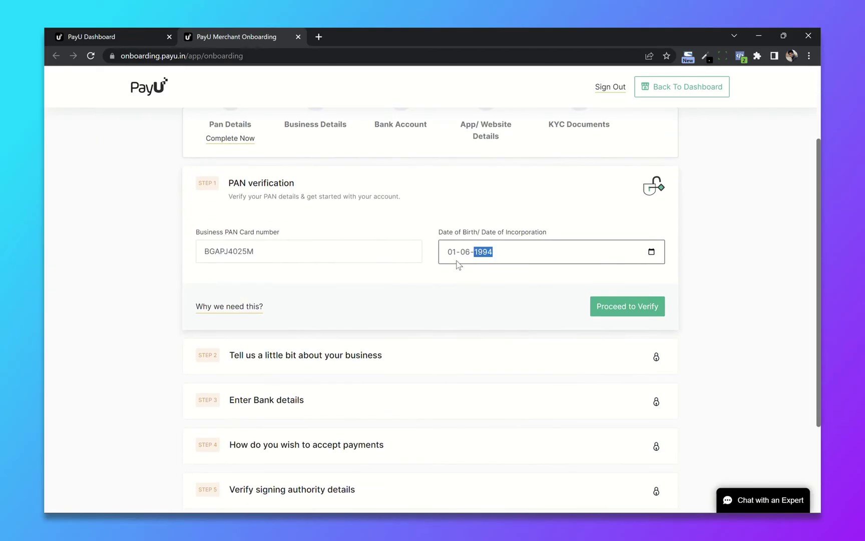
pyautogui.click(438, 277)
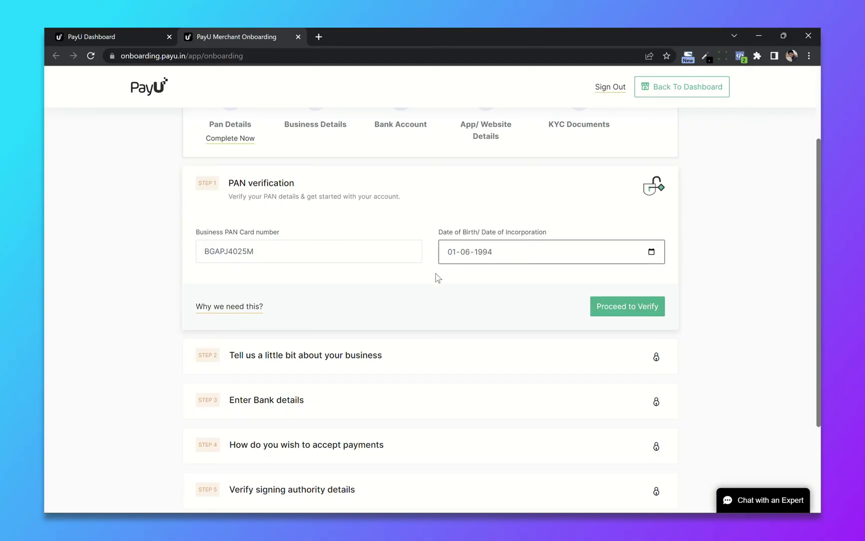
pyautogui.click(632, 308)
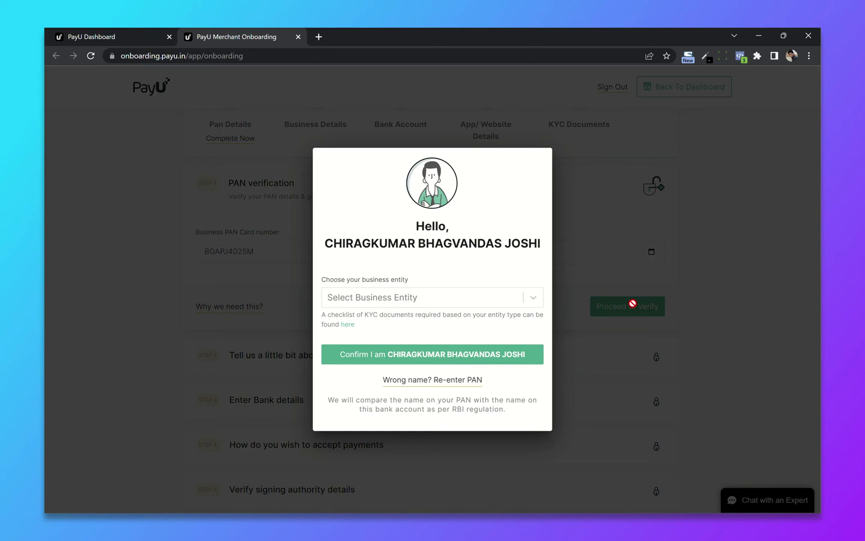
pyautogui.click(373, 305)
pyautogui.click(369, 345)
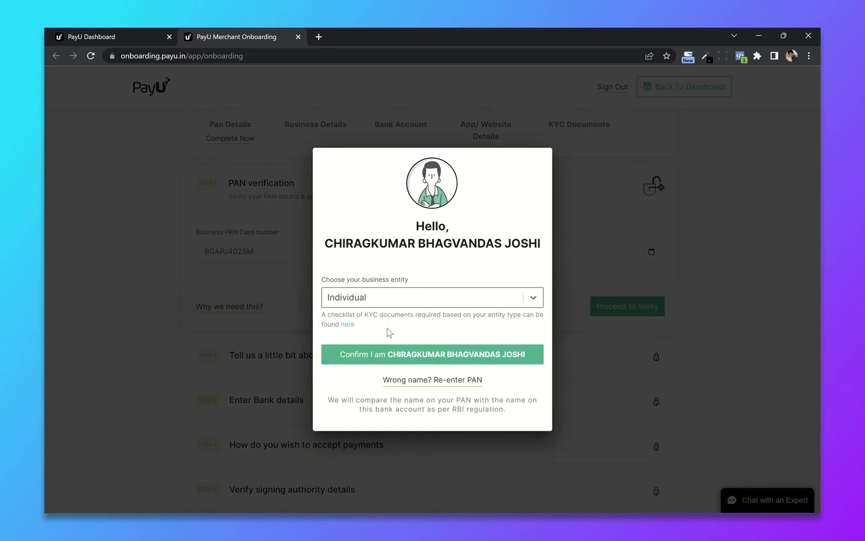
# - Confirm the PAN-matched name and set the business category to Professional Services
pyautogui.click(440, 354)
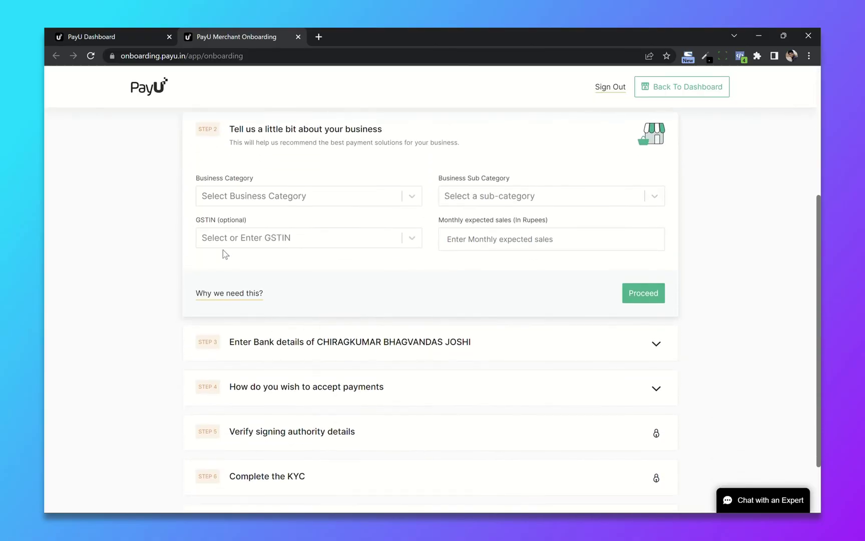
pyautogui.scroll(1, 223, 250)
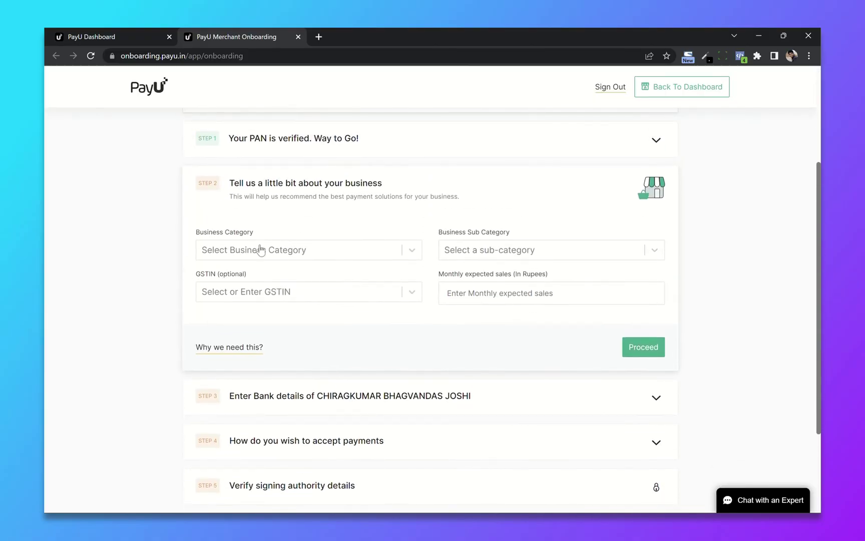
pyautogui.click(238, 254)
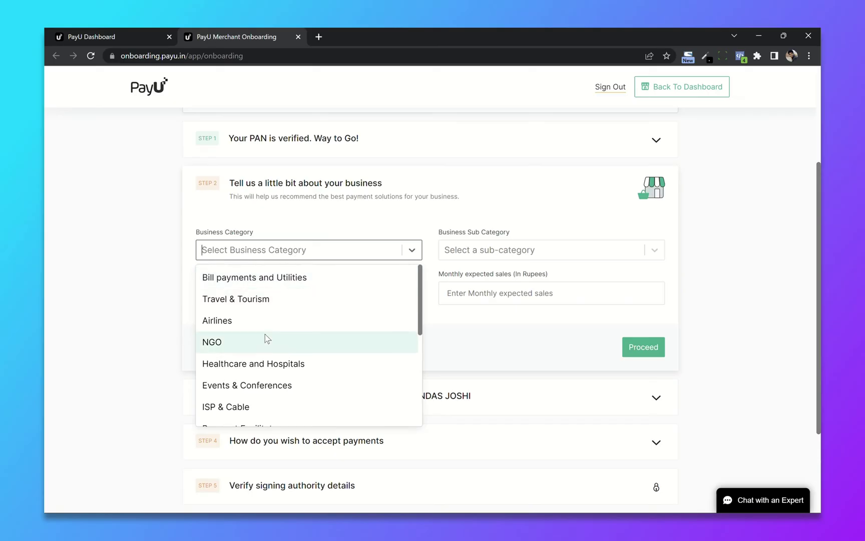
pyautogui.scroll(-1, 264, 334)
pyautogui.scroll(-3, 265, 335)
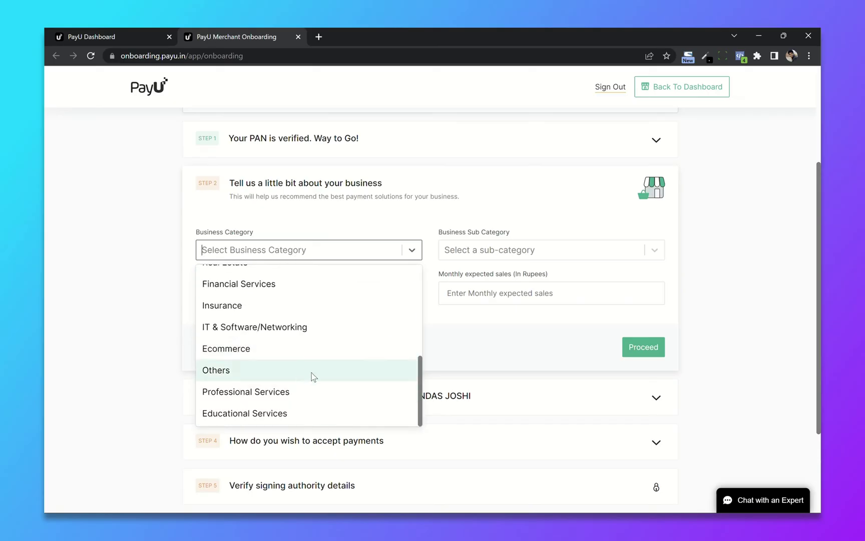
pyautogui.click(277, 396)
# - Choose Advertising as the business sub-category
pyautogui.click(500, 249)
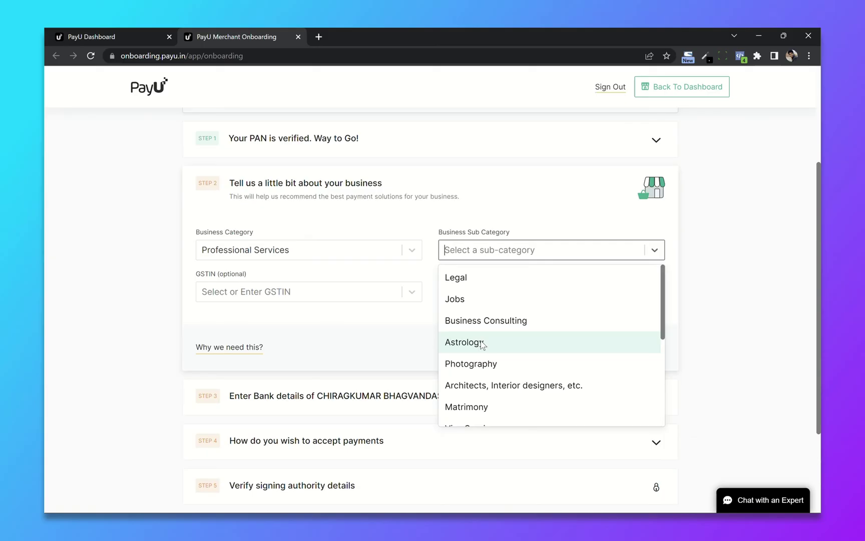
pyautogui.scroll(-1, 485, 354)
pyautogui.scroll(1, 485, 355)
pyautogui.scroll(-4, 488, 350)
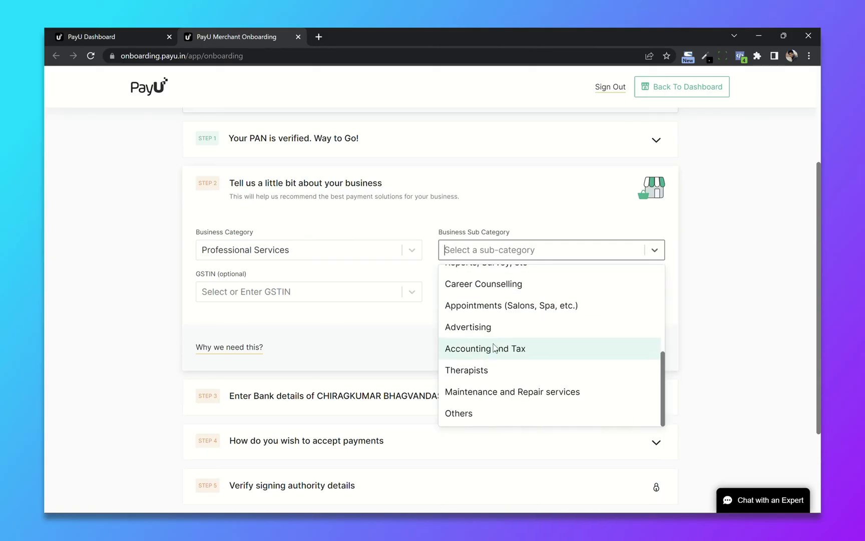
pyautogui.click(482, 328)
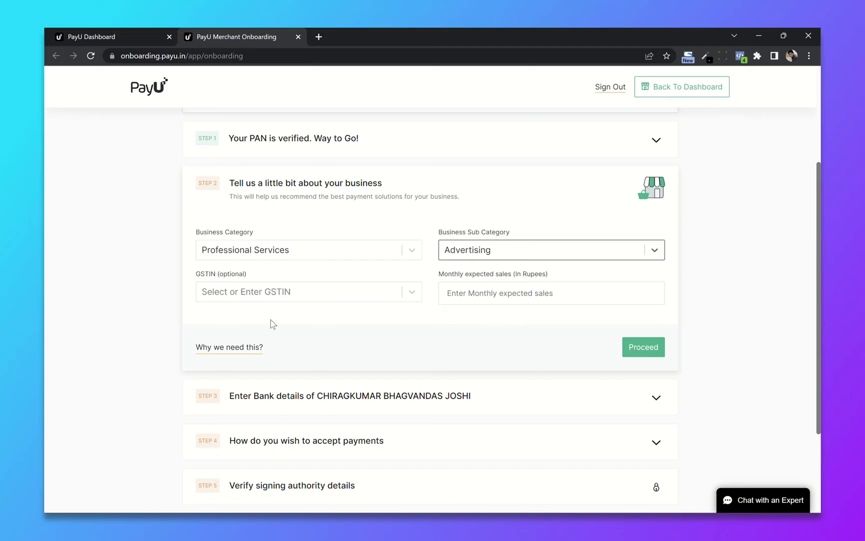
# - Enter 10000 as the monthly expected sales
pyautogui.click(509, 287)
pyautogui.write('1000')
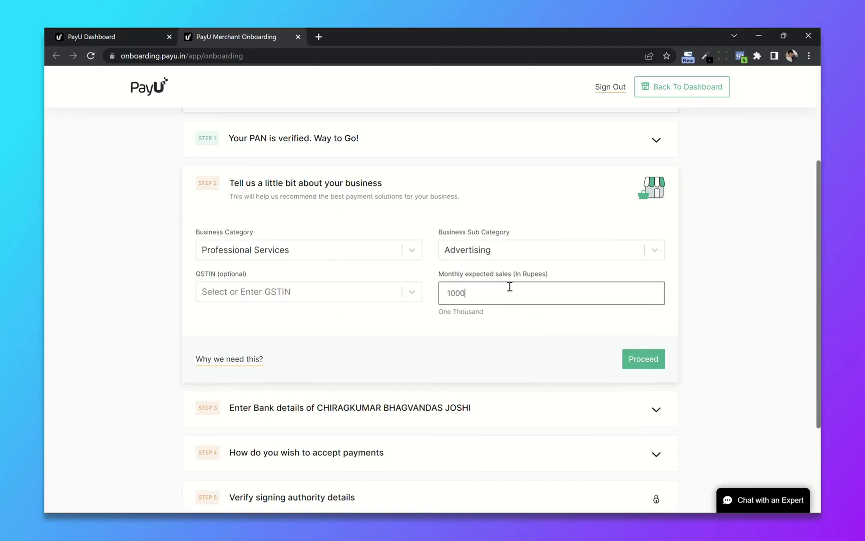
pyautogui.write('00')
pyautogui.click(562, 275)
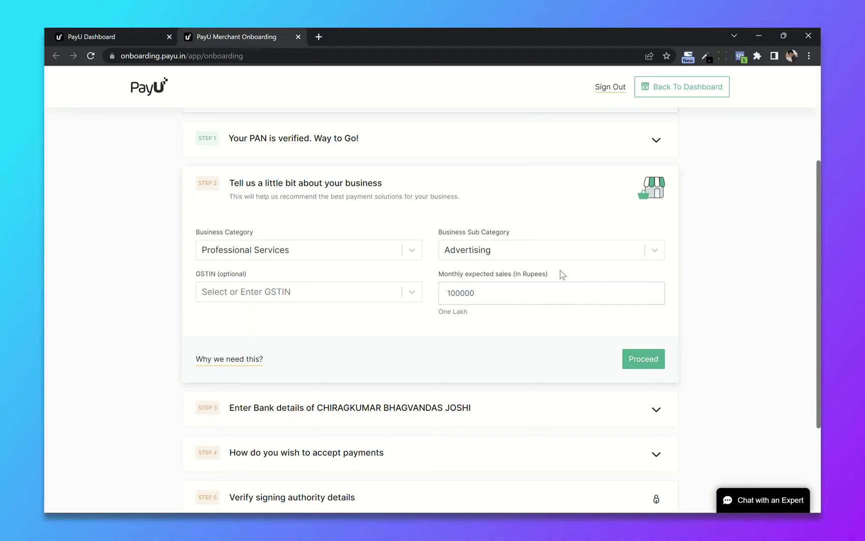
pyautogui.click(501, 293)
pyautogui.press('BackSpace')
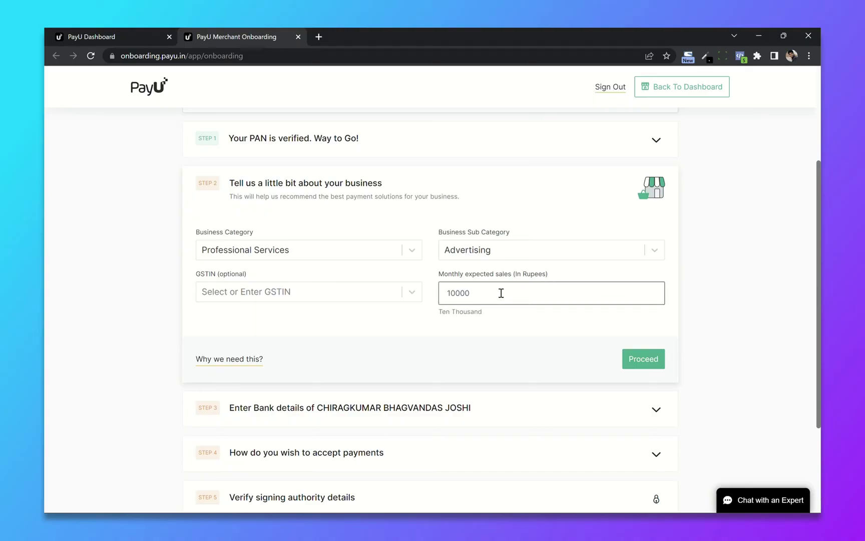
pyautogui.click(553, 278)
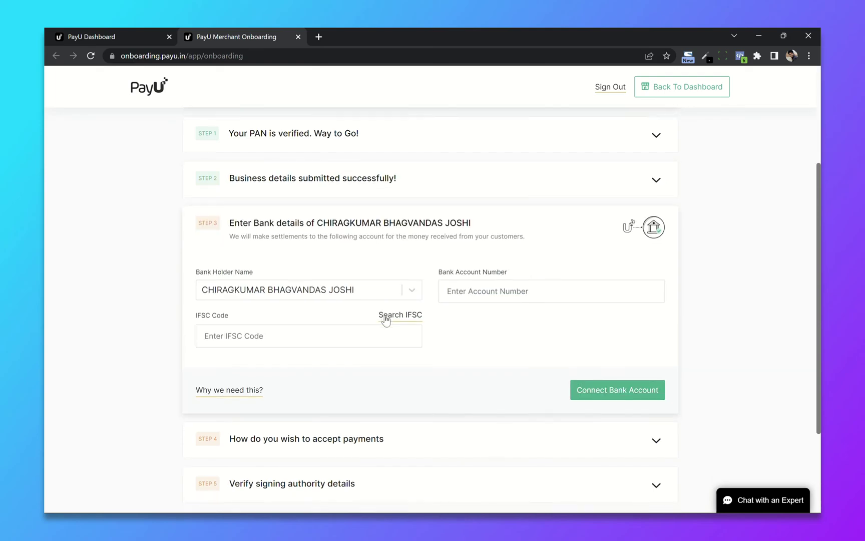
# - Enter the bank account number and IFSC code, then connect the bank account
pyautogui.click(502, 197)
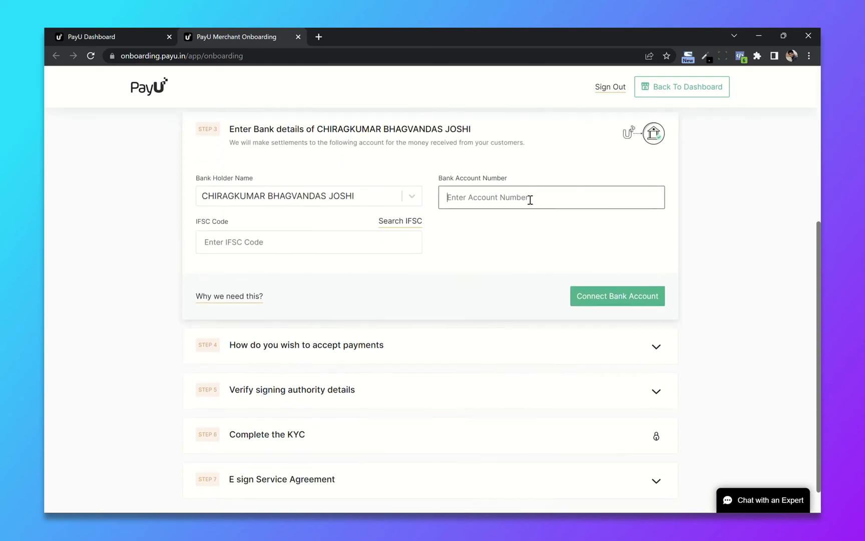
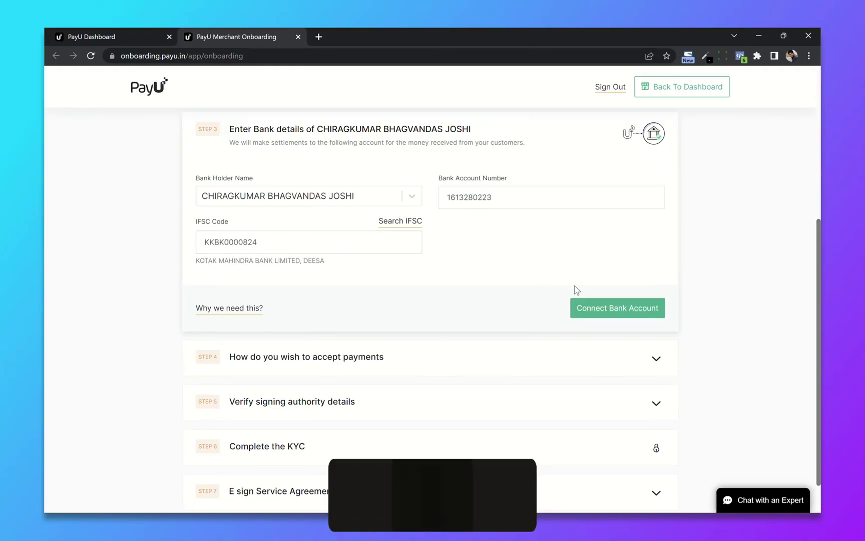
pyautogui.click(628, 314)
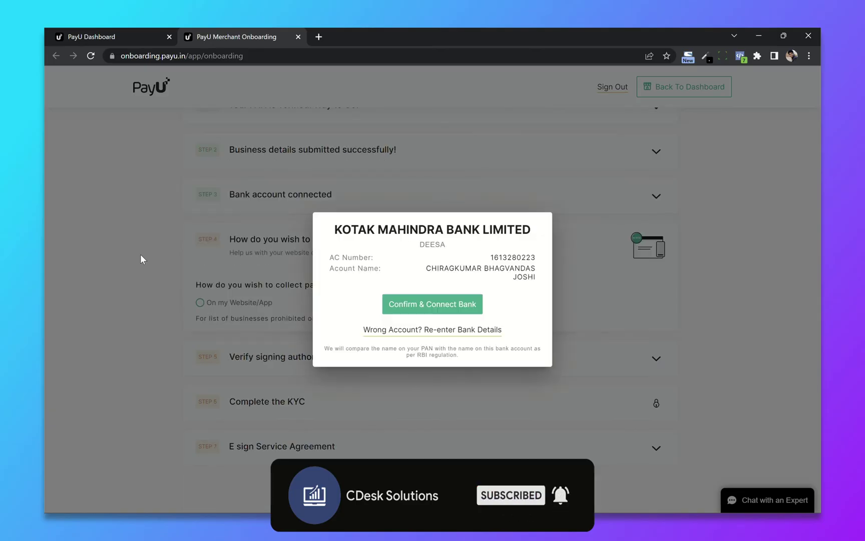
# - Confirm the bank and account holder, and choose to collect payments on the website/app
pyautogui.click(434, 304)
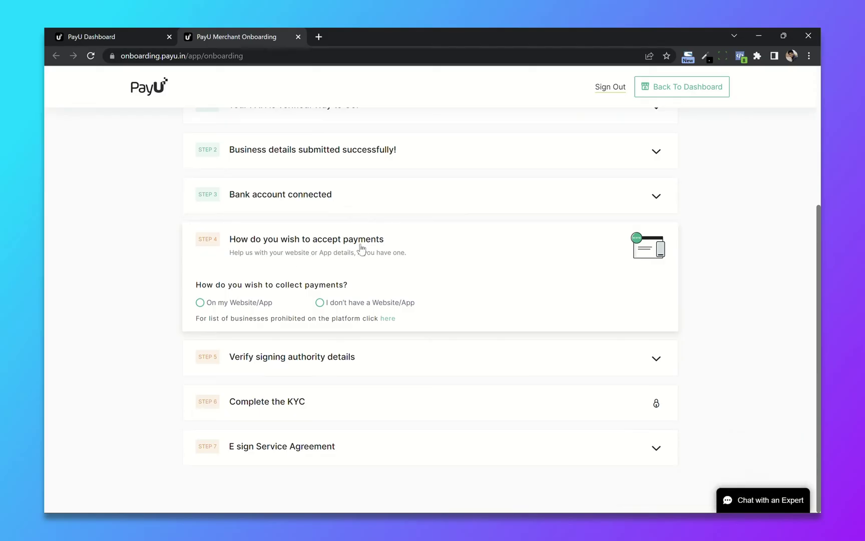
pyautogui.click(216, 306)
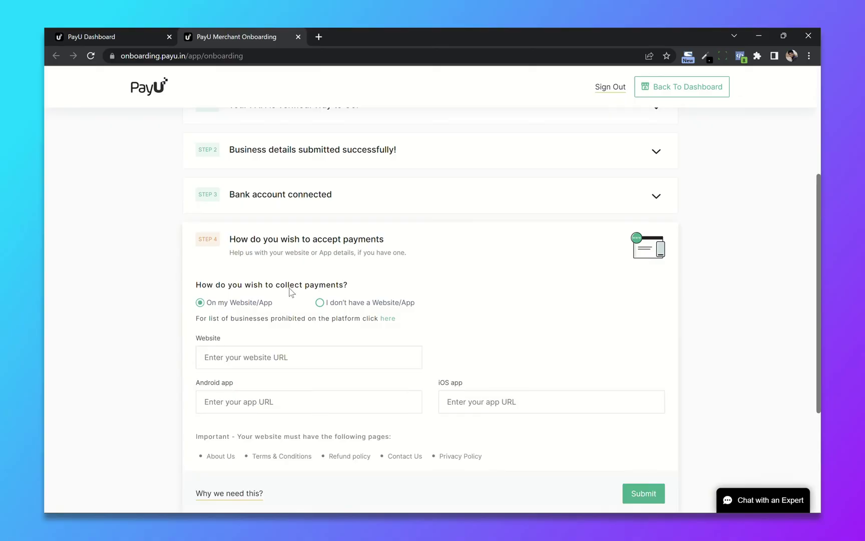
pyautogui.scroll(-2, 289, 290)
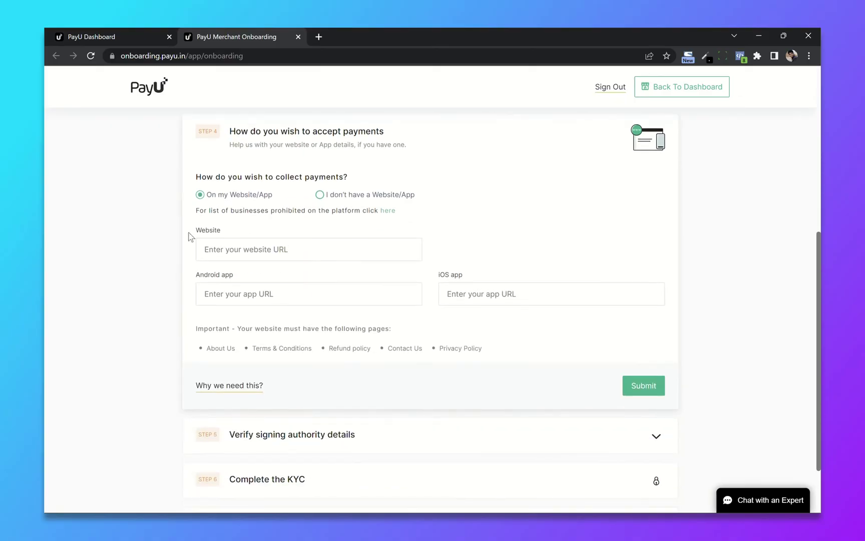
pyautogui.scroll(-1, 249, 240)
pyautogui.click(255, 192)
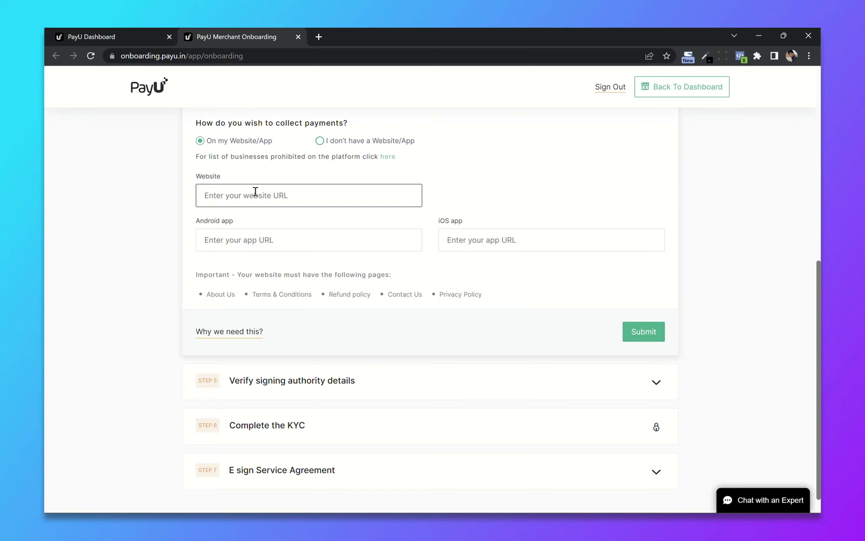
pyautogui.press('super+v')
pyautogui.click(271, 303)
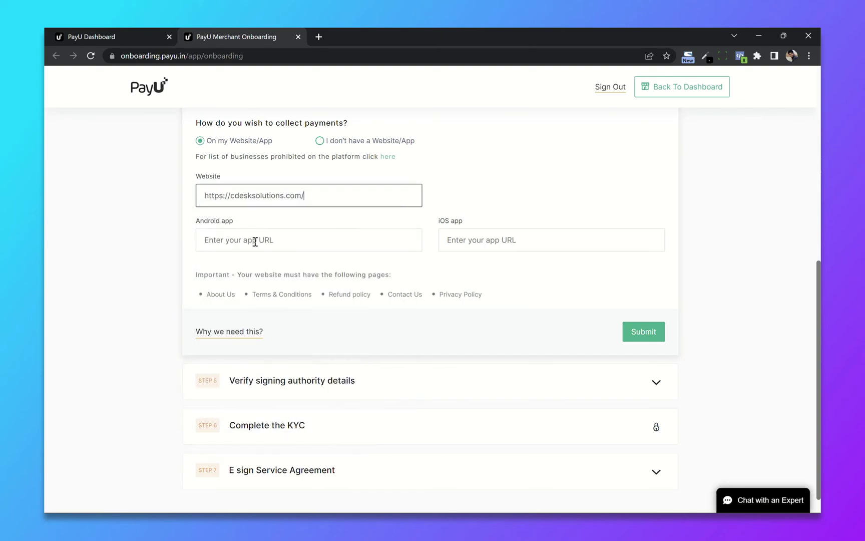
pyautogui.click(268, 293)
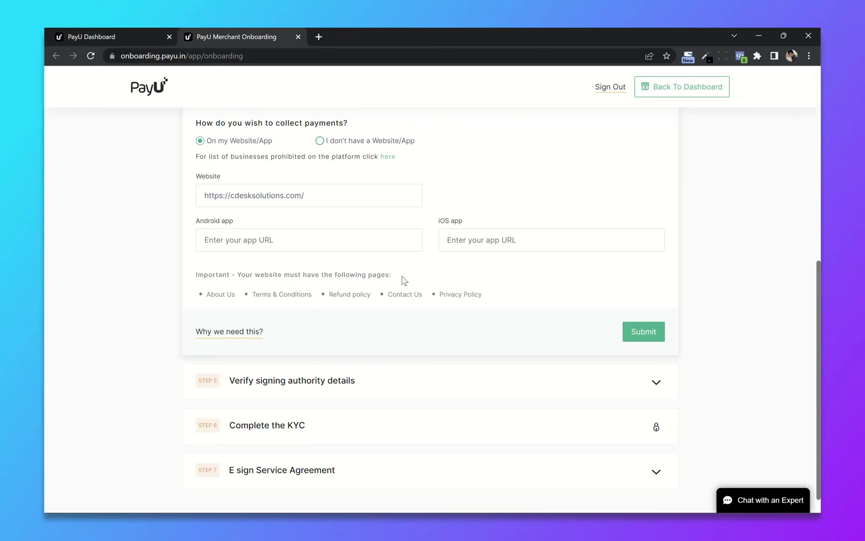
pyautogui.click(647, 337)
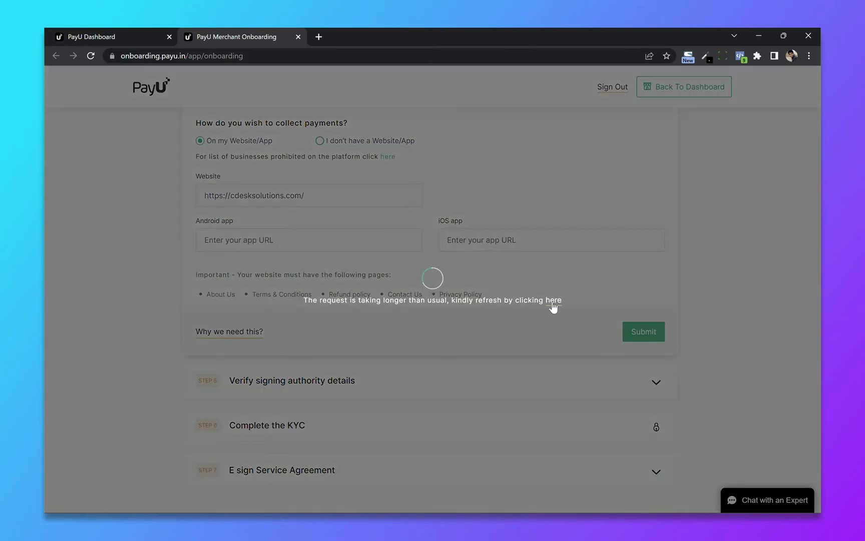
pyautogui.click(552, 303)
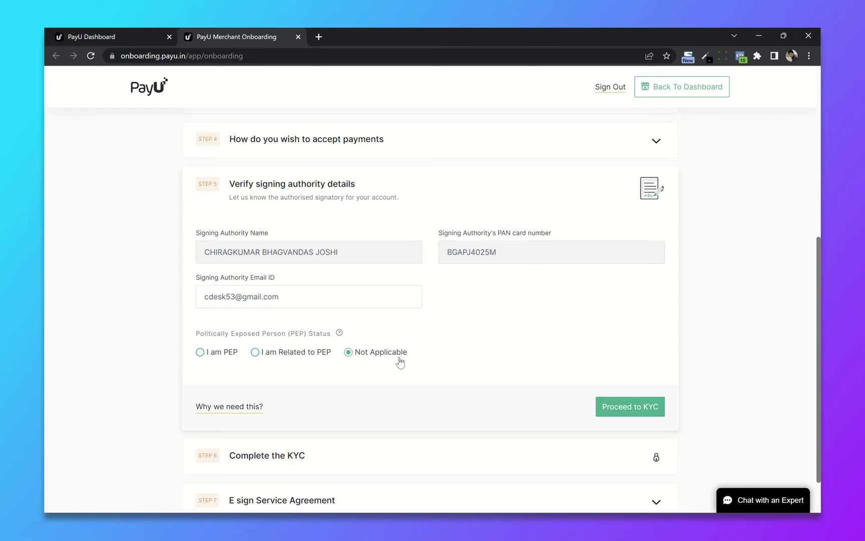
# - Accept the signing authority details with PEP status Not Applicable and proceed to KYC
pyautogui.click(640, 409)
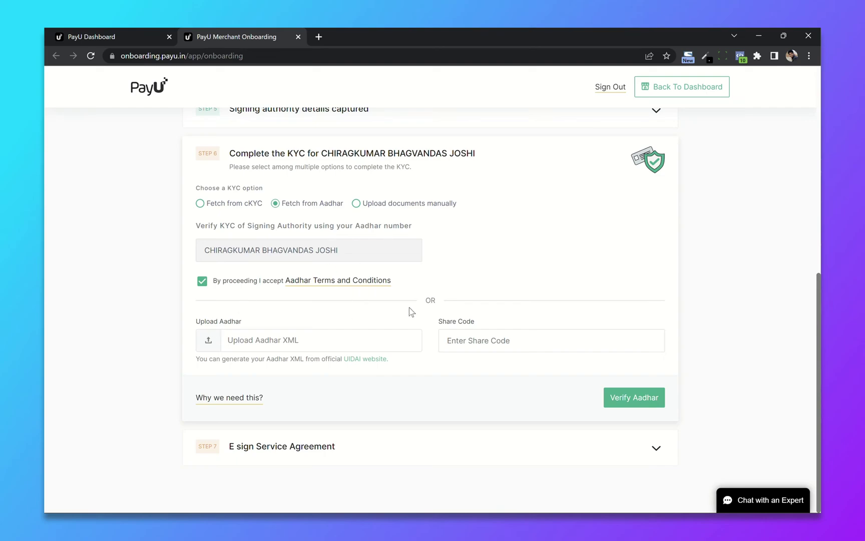
# - Start Fetch from Aadhar verification and select the Aadhaar card number field
pyautogui.click(642, 404)
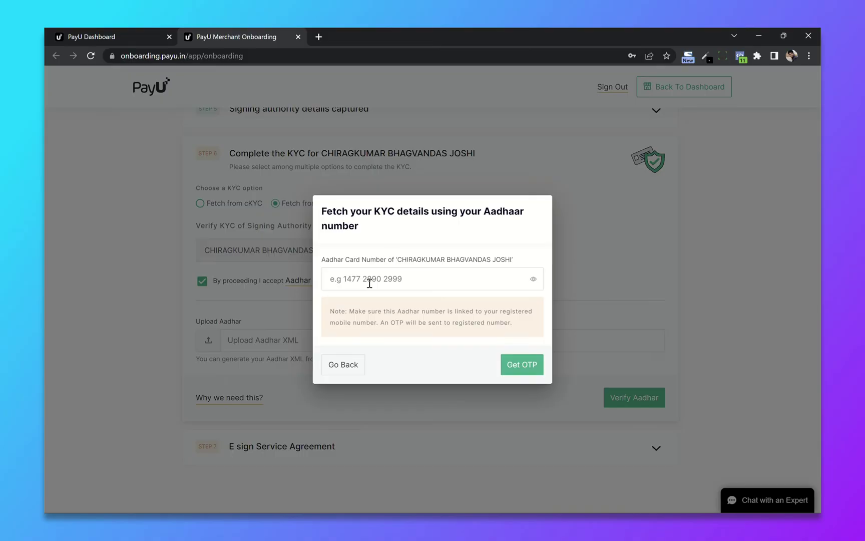
pyautogui.click(370, 282)
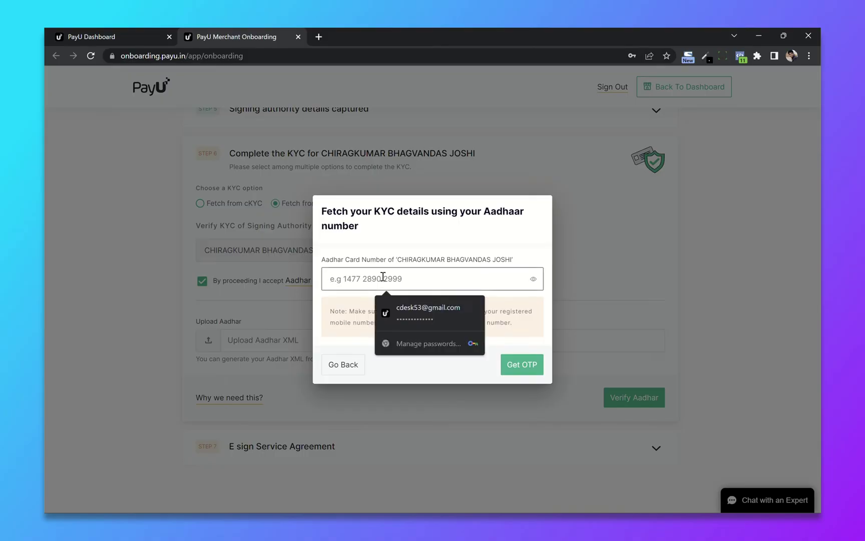
# - Paste the Aadhaar number, request an OTP, and verify the six-digit code received
pyautogui.hotkey('ctrl', 'v')
pyautogui.click(523, 365)
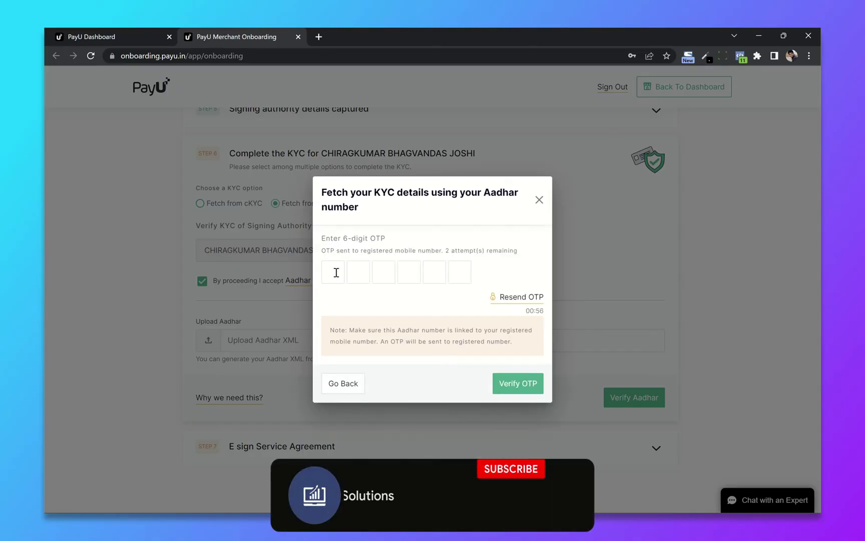
pyautogui.click(336, 272)
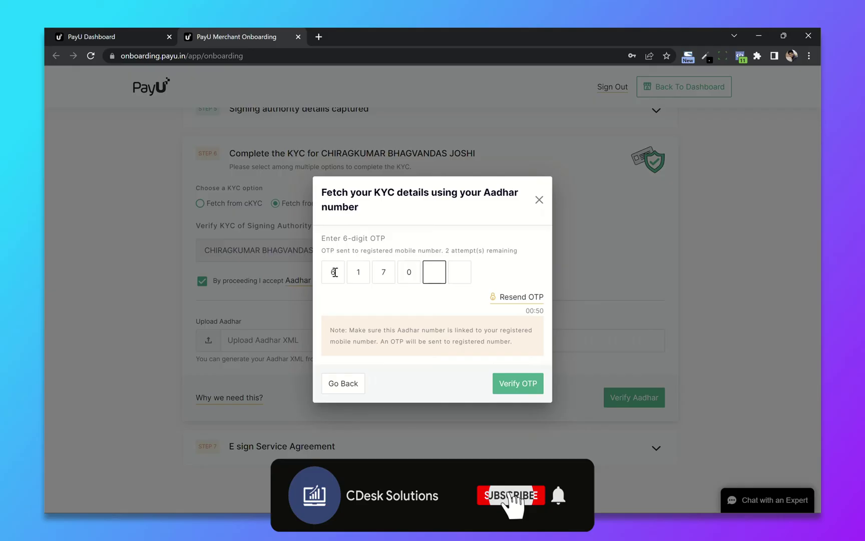
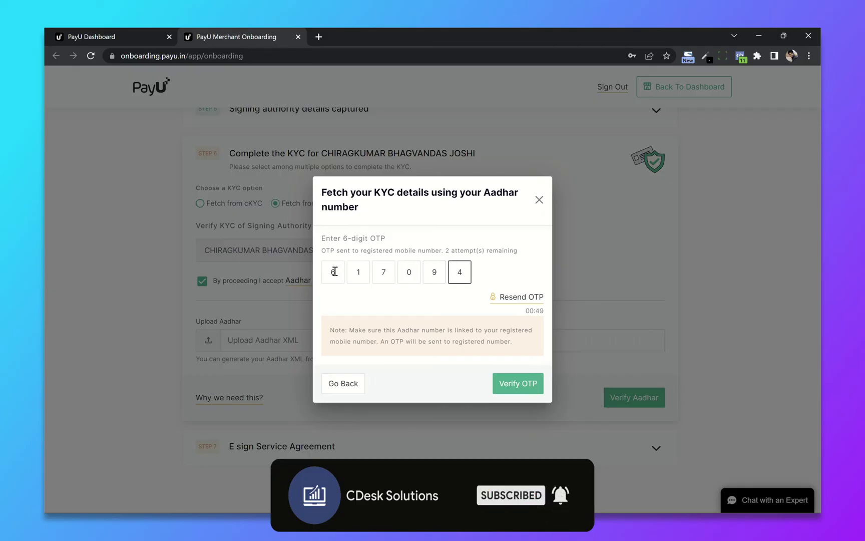
pyautogui.click(511, 383)
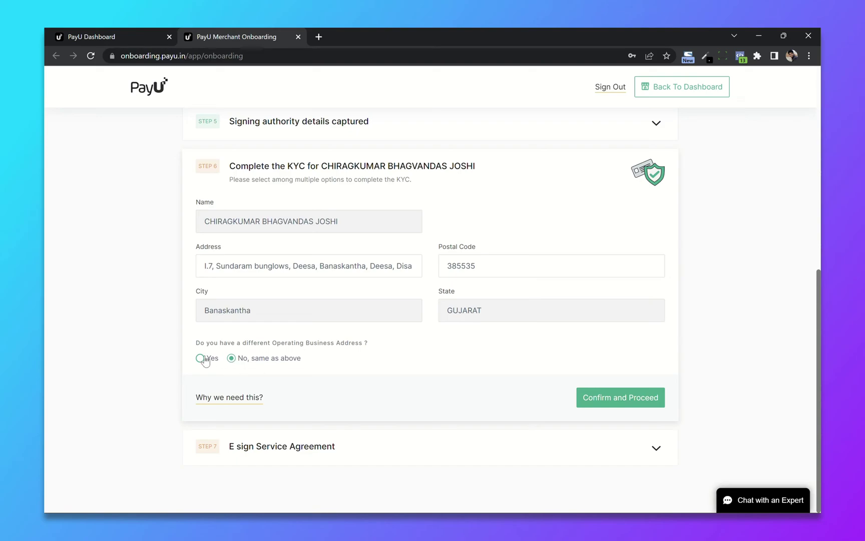
# - Confirm the fetched KYC details and open the service agreement for review and e-signing
pyautogui.click(640, 402)
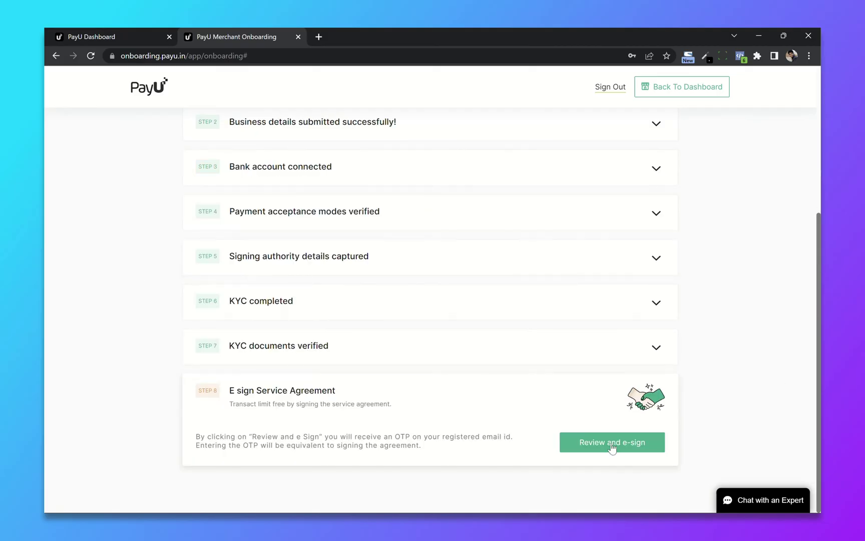
pyautogui.click(610, 444)
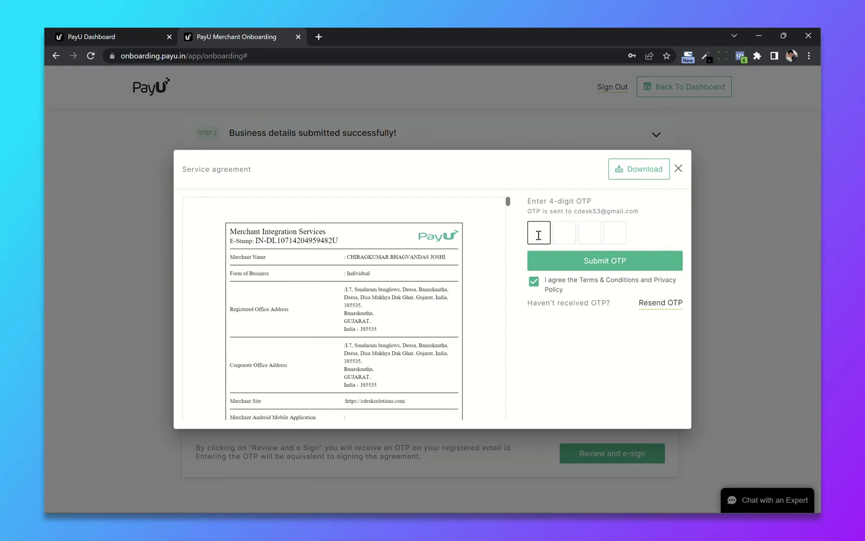
# - Enter the emailed 4-digit OTP to e-sign PayU's service agreement, then review the agreement
pyautogui.click(619, 261)
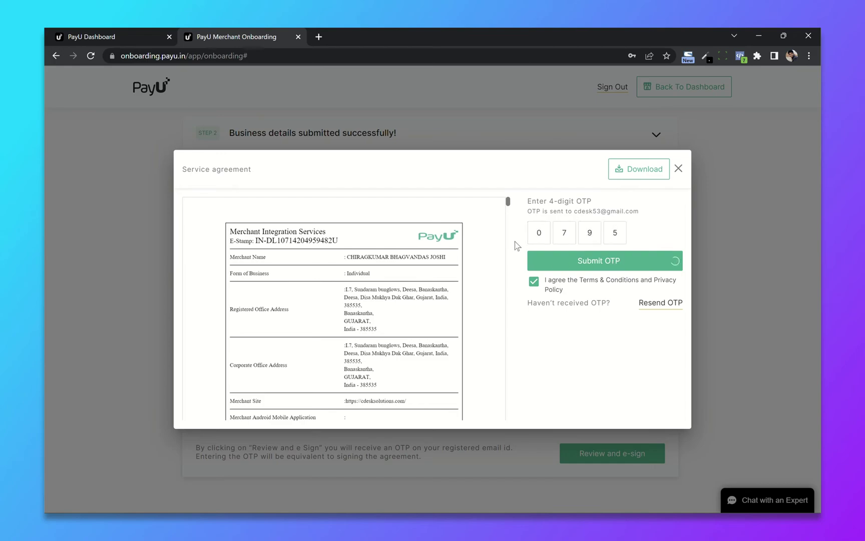
pyautogui.scroll(-2, 278, 274)
pyautogui.scroll(-15, 278, 274)
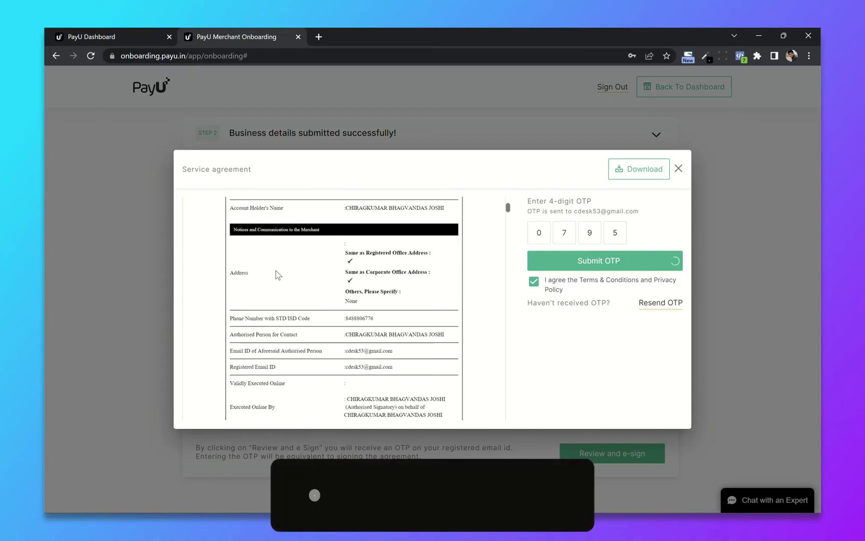
pyautogui.scroll(-10, 278, 275)
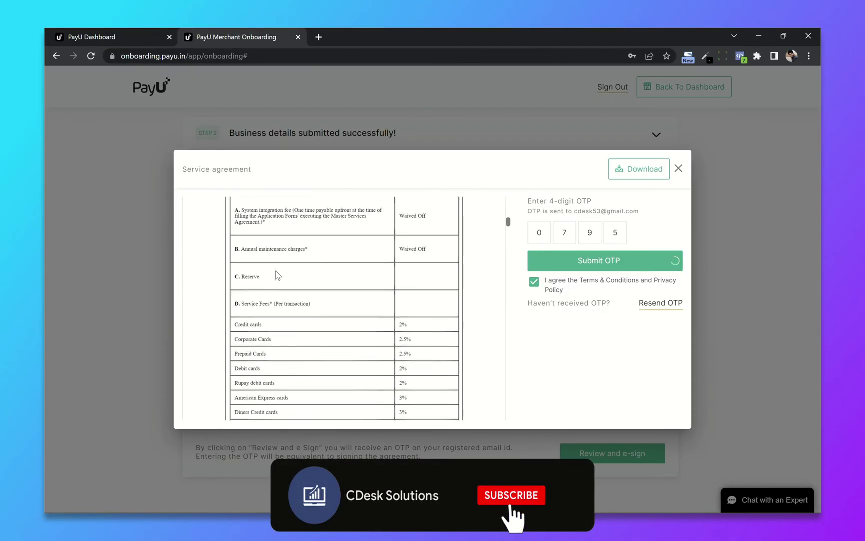
pyautogui.scroll(3, 277, 270)
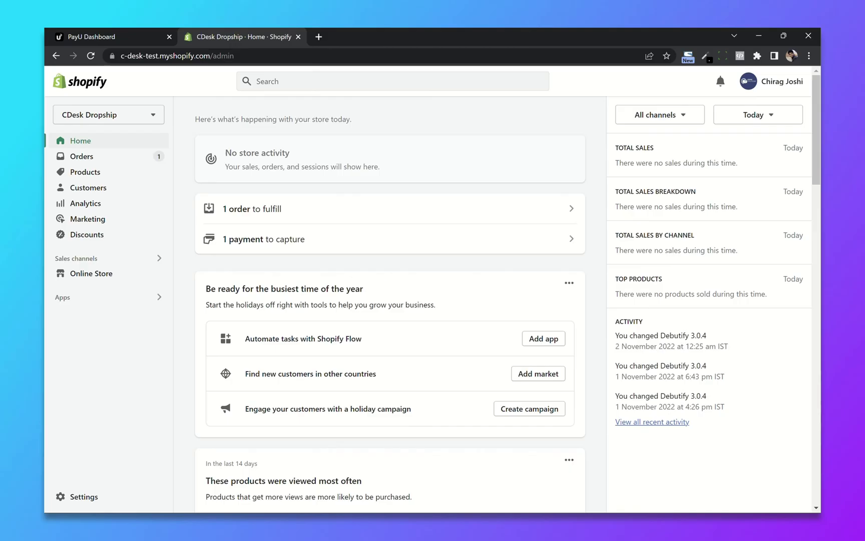
# - In Shopify's payment settings, filter third-party providers for 'payu' and open PayU Money
pyautogui.click(91, 496)
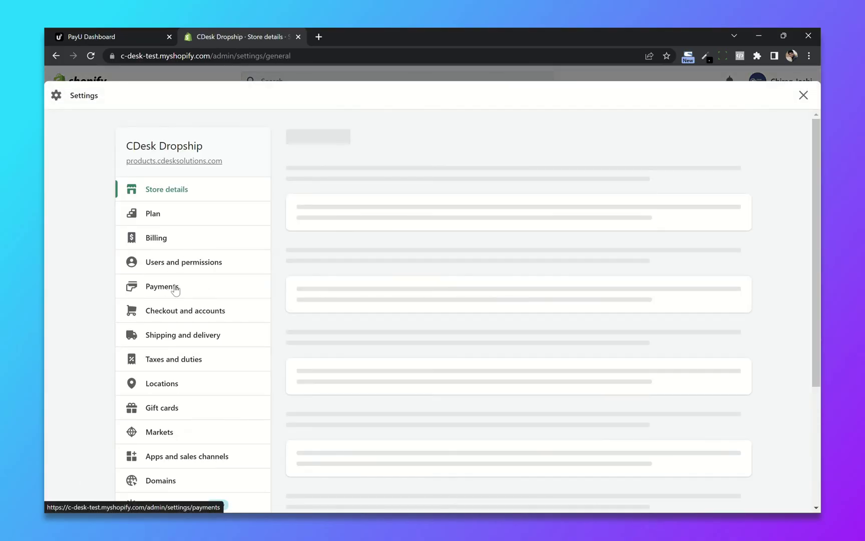
pyautogui.click(174, 287)
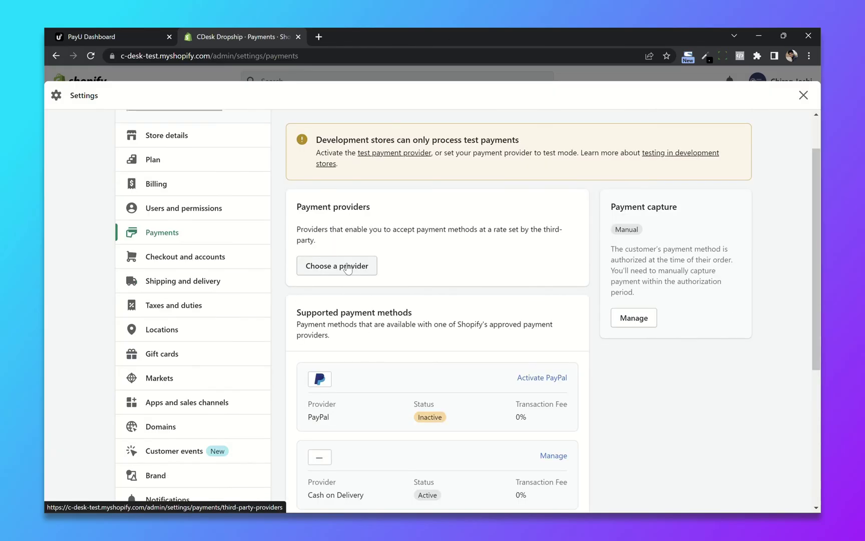
pyautogui.click(343, 265)
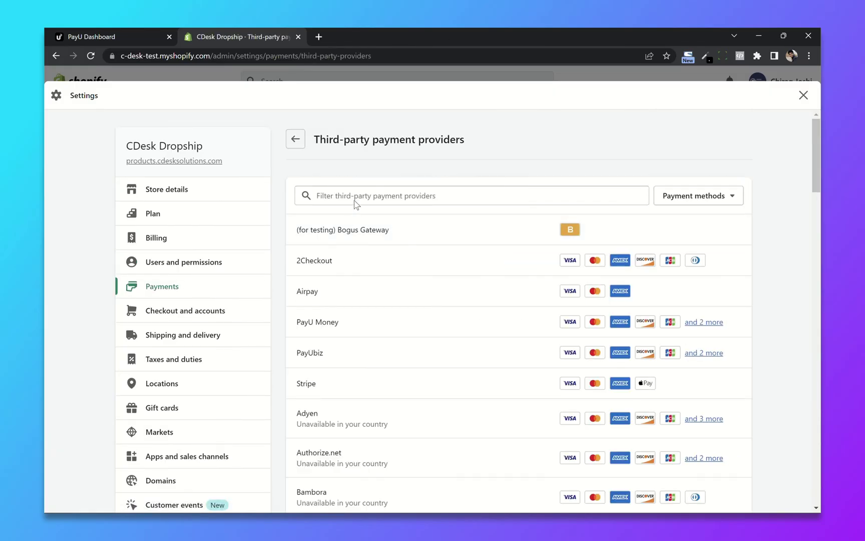
pyautogui.click(355, 201)
pyautogui.write('pau')
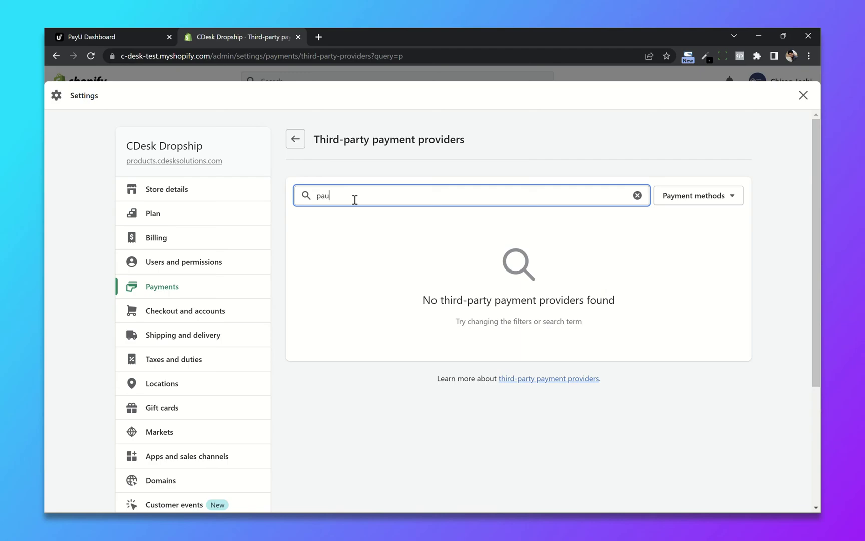
pyautogui.press('BackSpace')
pyautogui.write('yu')
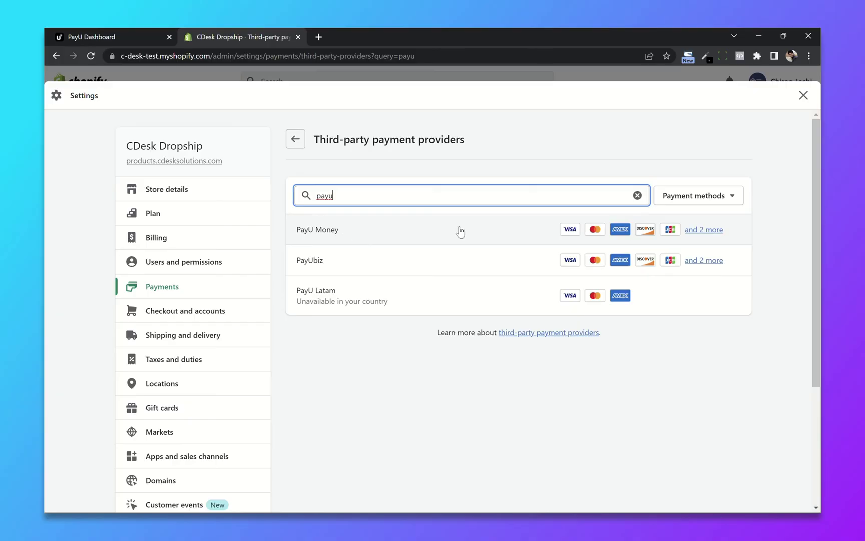
pyautogui.click(509, 231)
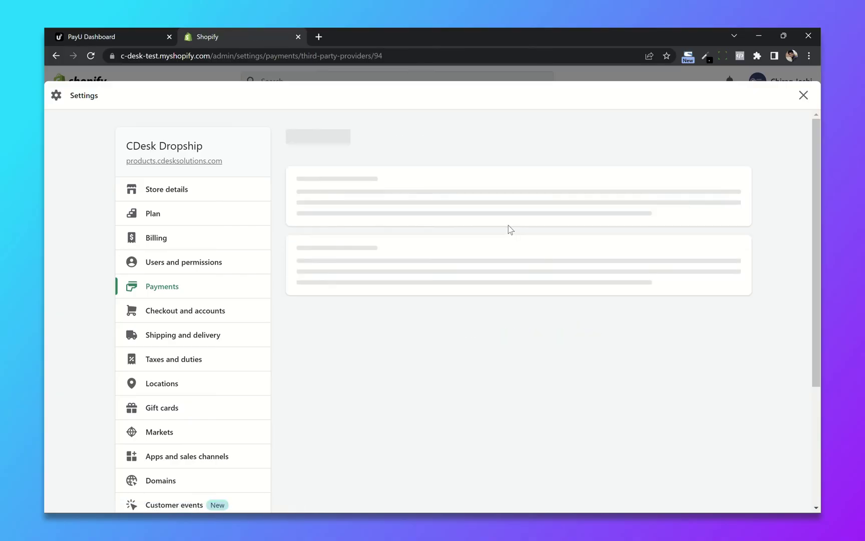
pyautogui.scroll(-3, 311, 261)
pyautogui.scroll(4, 312, 260)
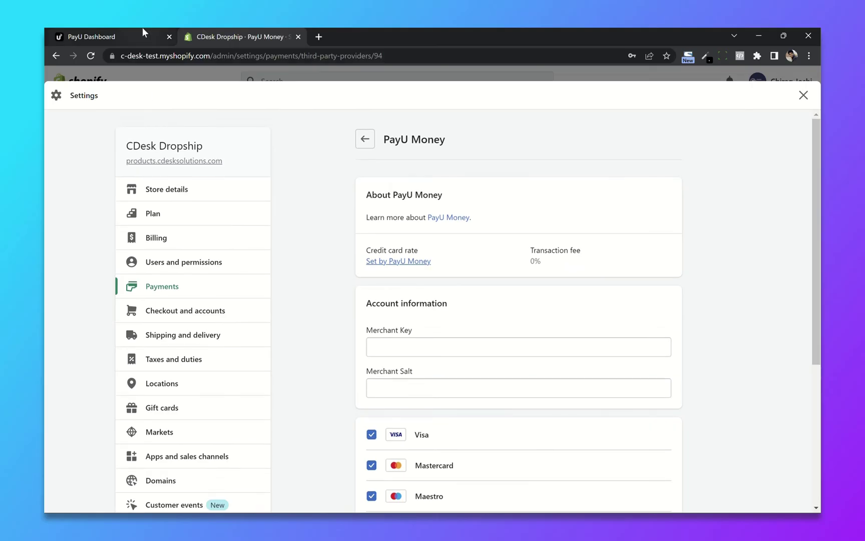
# - Copy the merchant key from PayU's payment gateway page into Shopify's PayU Money Merchant Key field
pyautogui.click(130, 37)
pyautogui.click(110, 258)
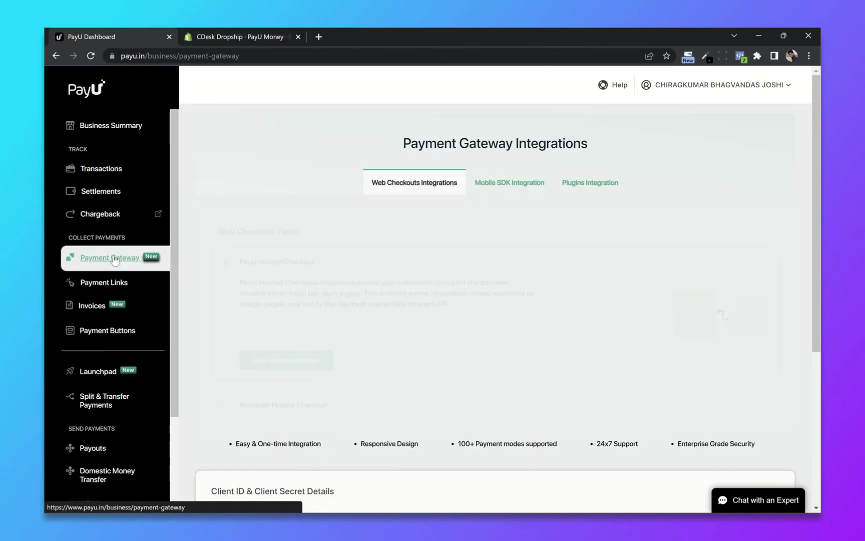
pyautogui.scroll(-6, 244, 229)
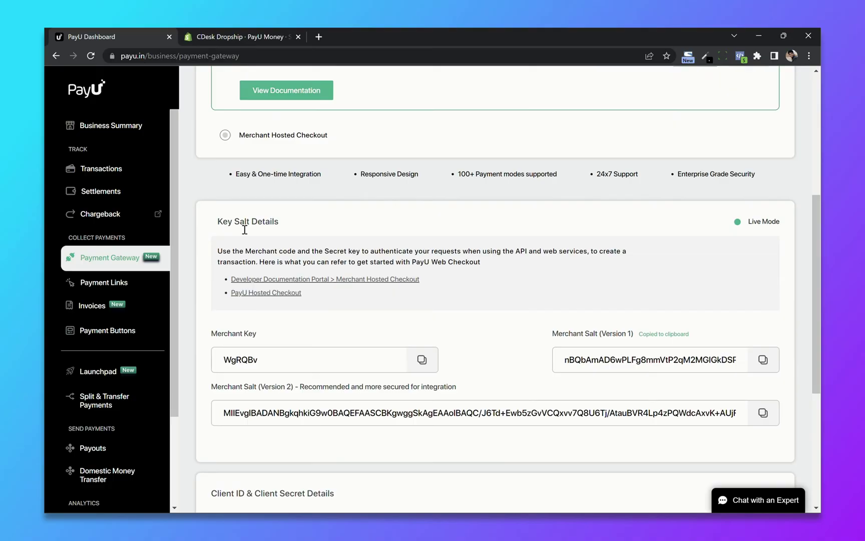
pyautogui.scroll(-1, 270, 299)
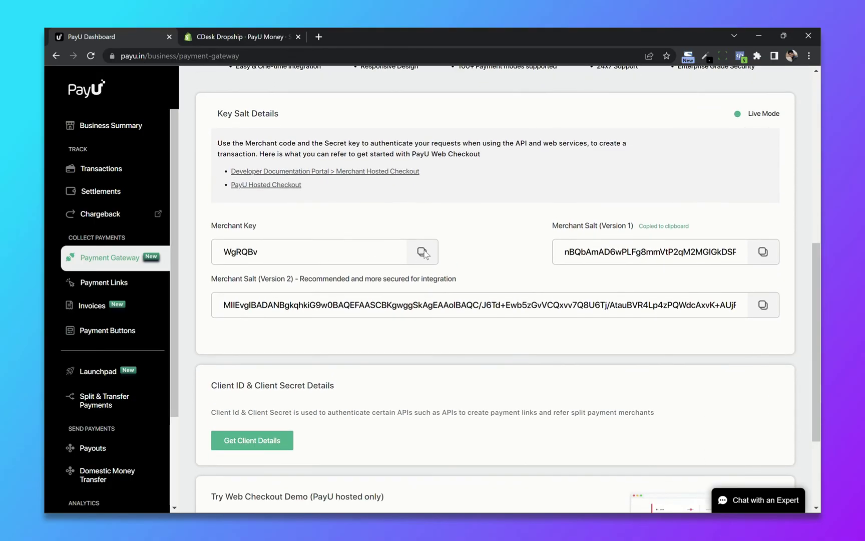
pyautogui.click(422, 252)
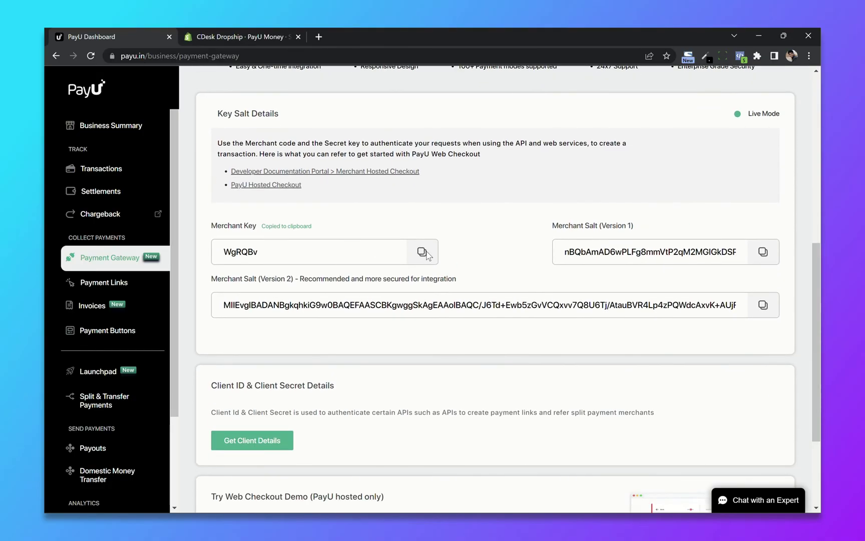
pyautogui.click(224, 36)
pyautogui.click(458, 341)
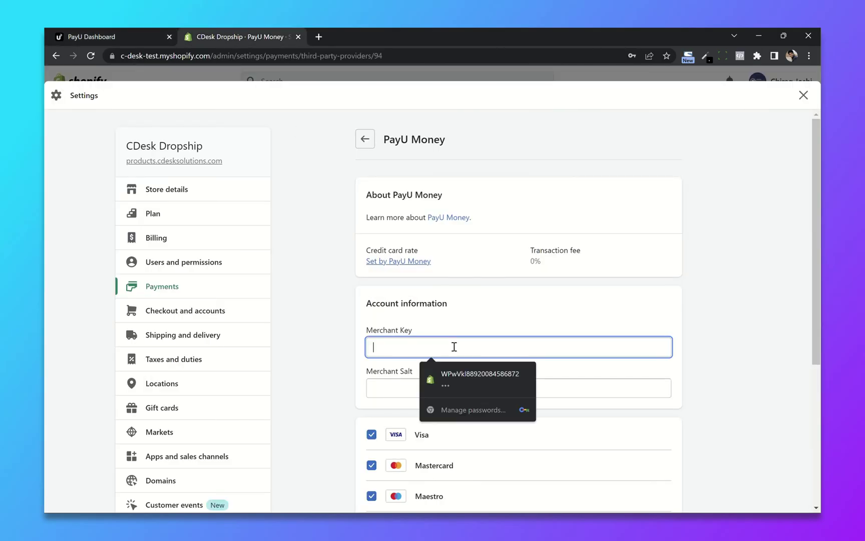
pyautogui.hotkey('ctrl', 'v')
pyautogui.scroll(-3, 314, 303)
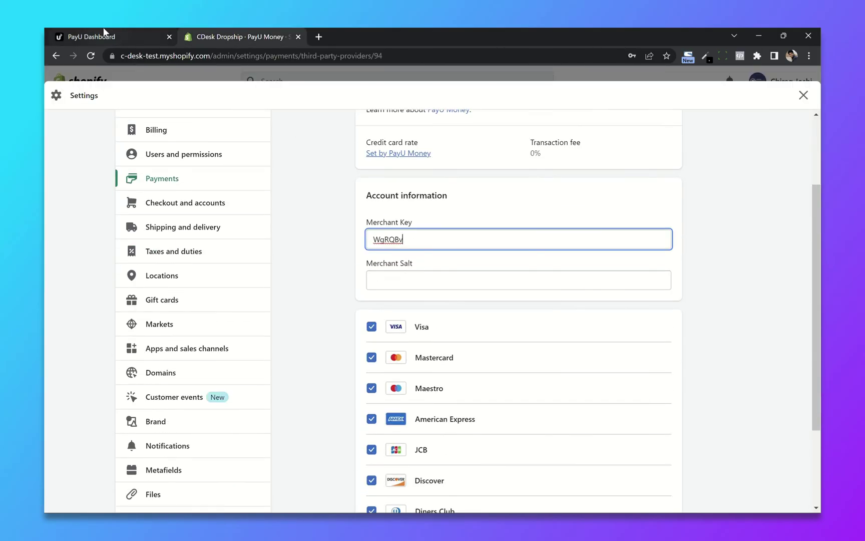
# - Paste PayU's Merchant Salt (Version 1) into the Merchant Salt field and activate PayU Money
pyautogui.click(103, 37)
pyautogui.click(764, 253)
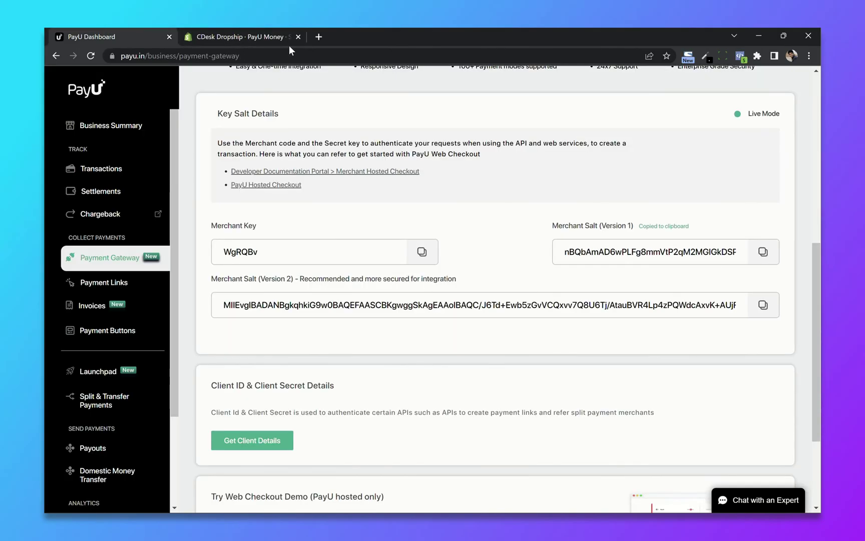
pyautogui.click(265, 30)
pyautogui.click(425, 280)
pyautogui.hotkey('ctrl', 'v')
pyautogui.click(324, 266)
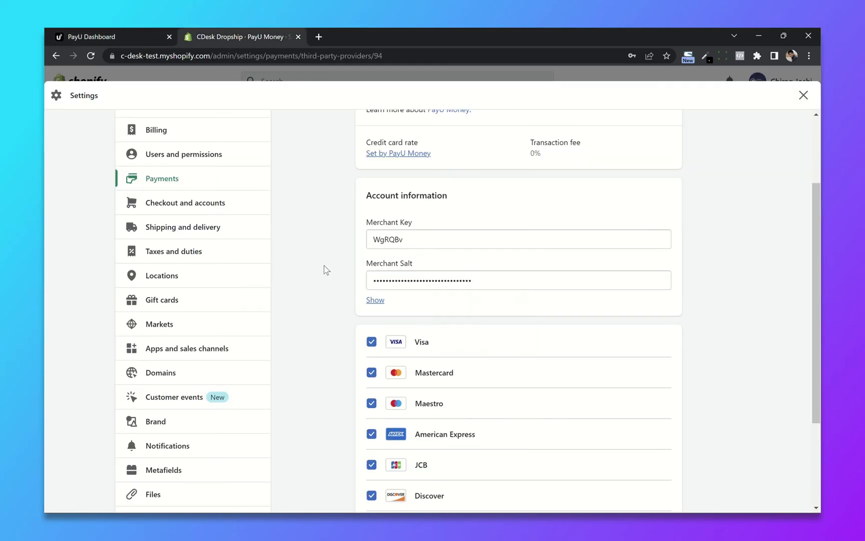
pyautogui.scroll(-3, 324, 265)
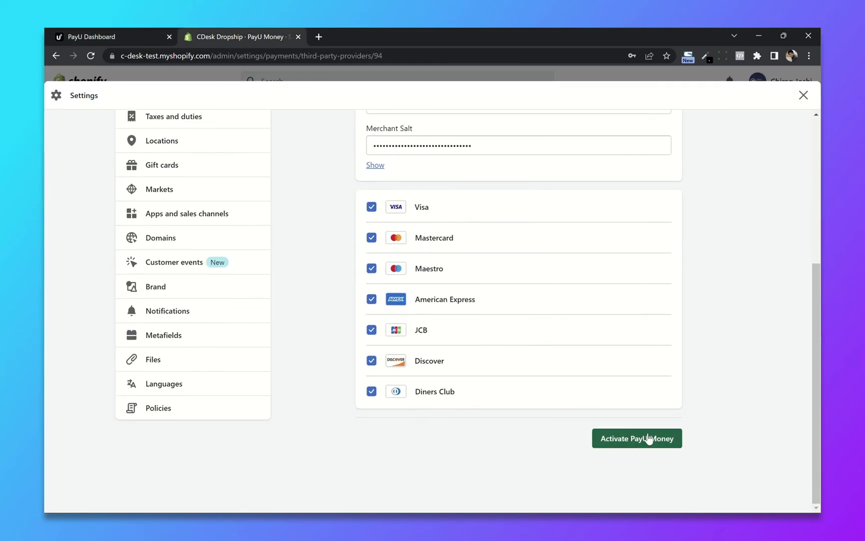
pyautogui.click(649, 439)
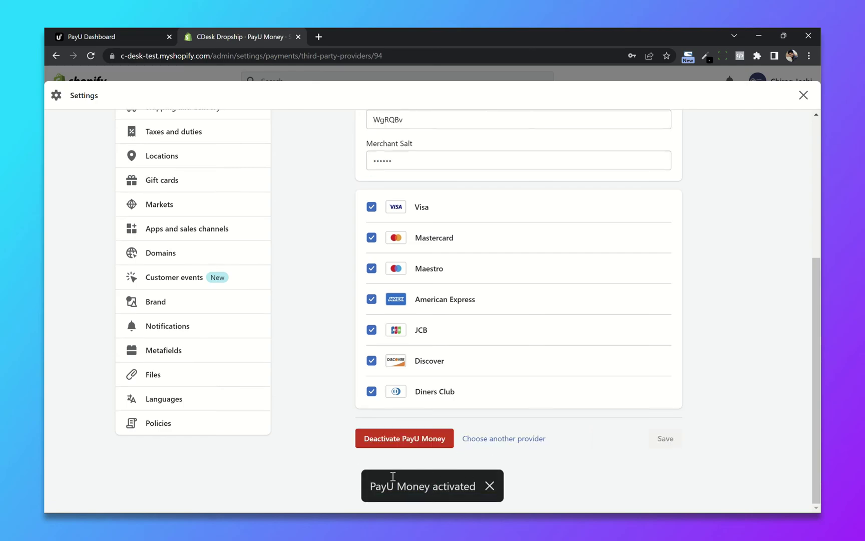
pyautogui.scroll(5, 331, 412)
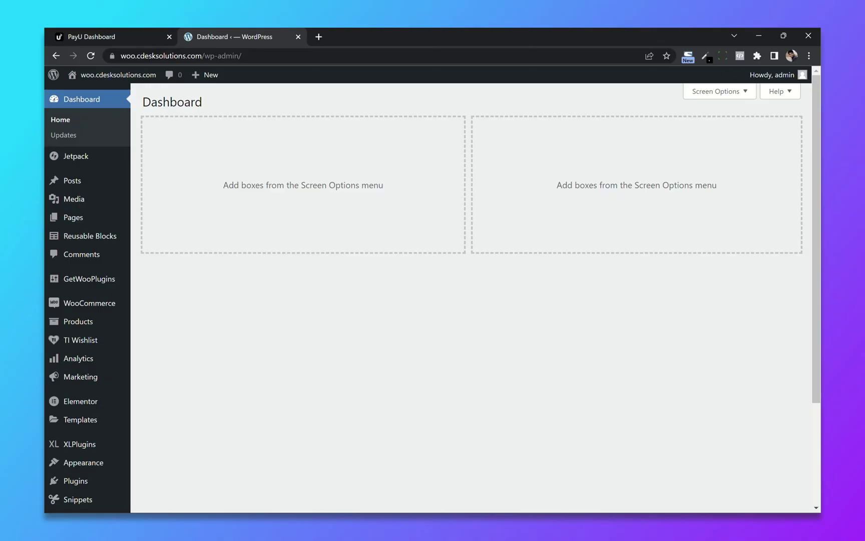
# - Upload and install WooCommerce_v552_MultiCurrency_PayUBiz.zip from Downloads, then activate the plugin
pyautogui.scroll(-3, 83, 329)
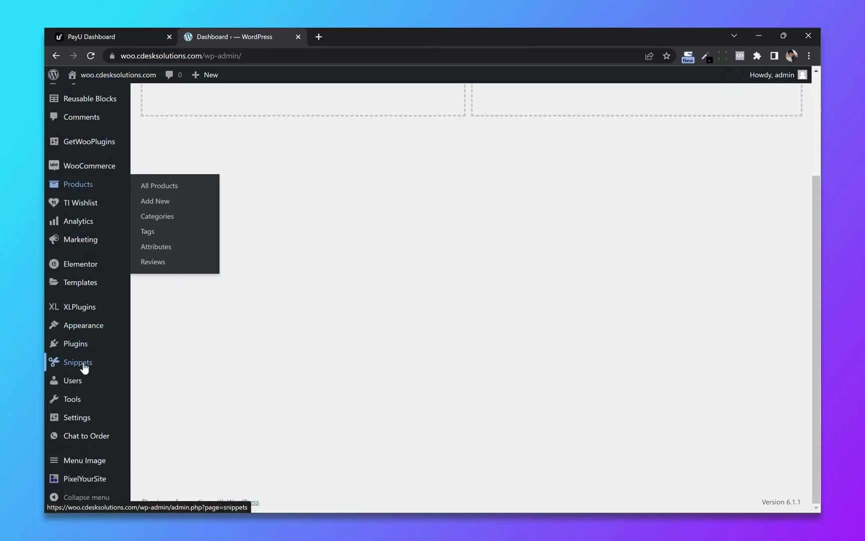
pyautogui.moveTo(76, 346)
pyautogui.click(165, 361)
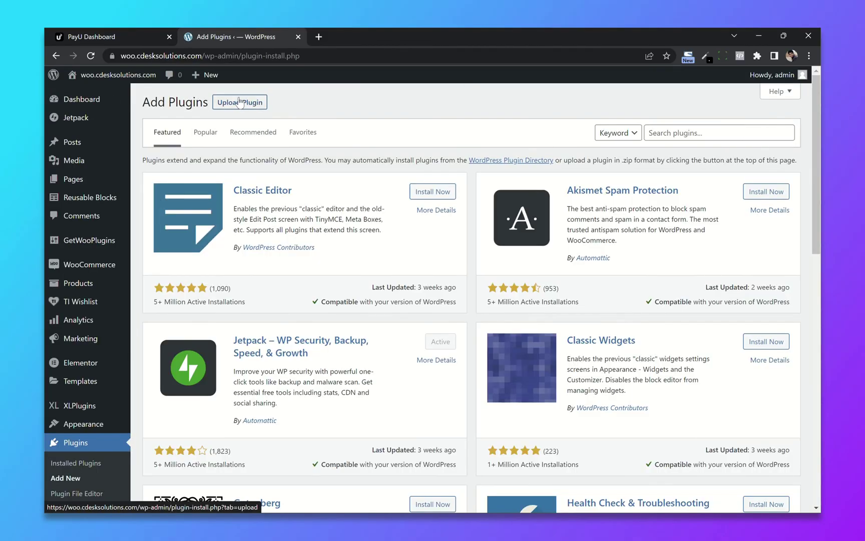
pyautogui.click(242, 104)
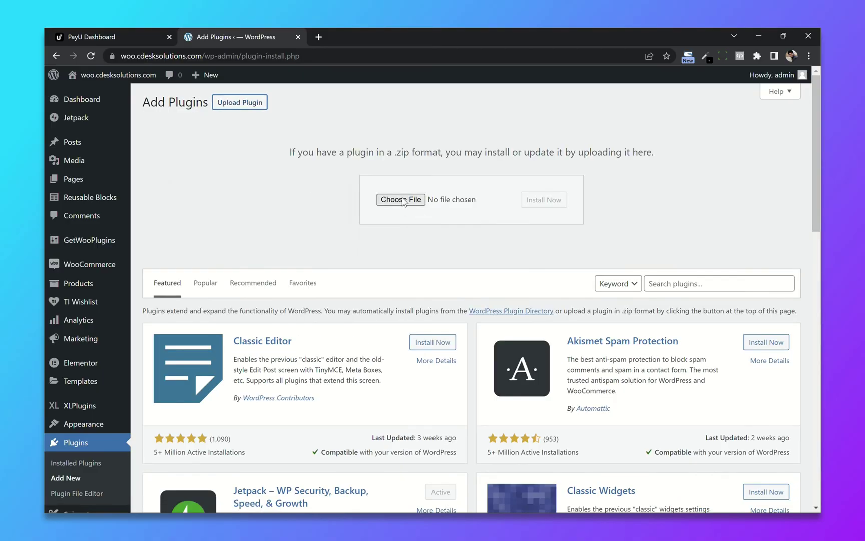
pyautogui.click(401, 200)
pyautogui.click(221, 114)
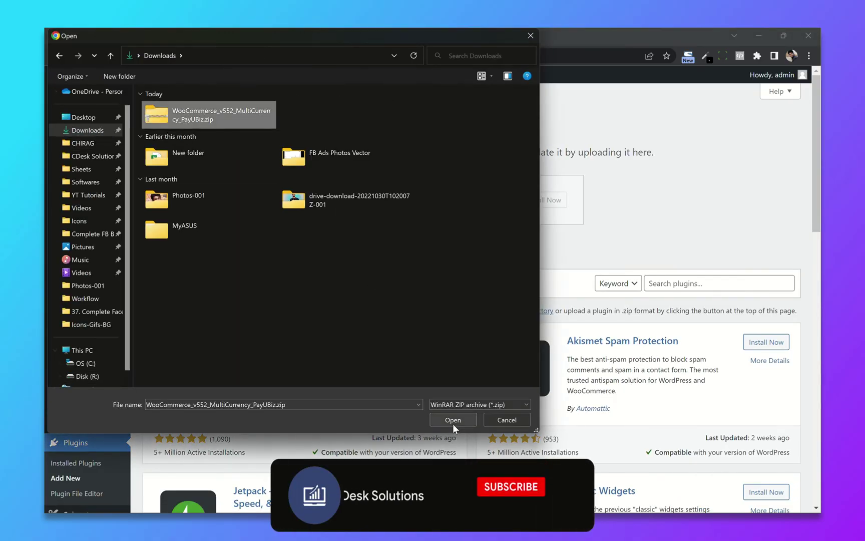
pyautogui.click(453, 420)
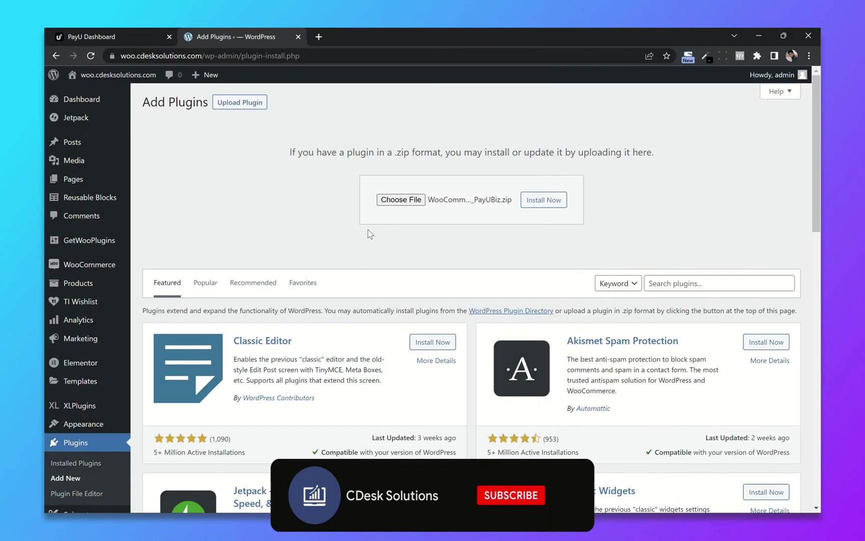
pyautogui.click(544, 203)
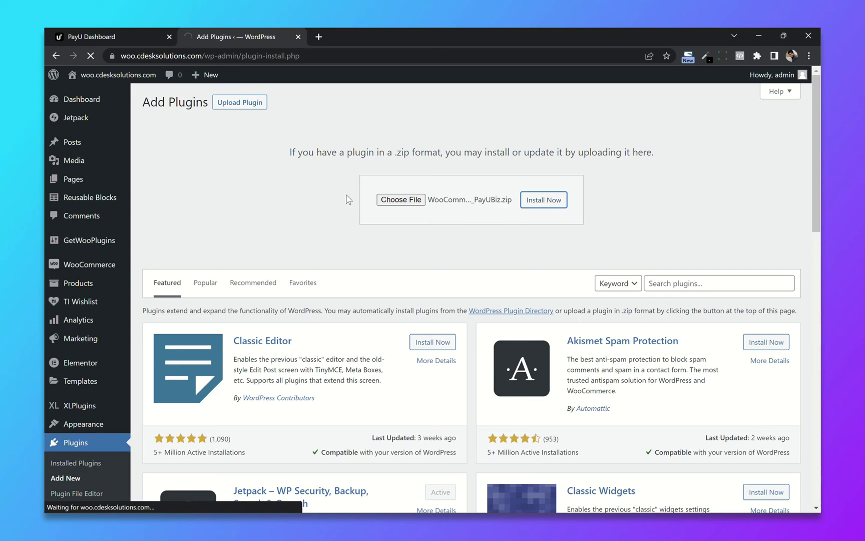
pyautogui.click(164, 198)
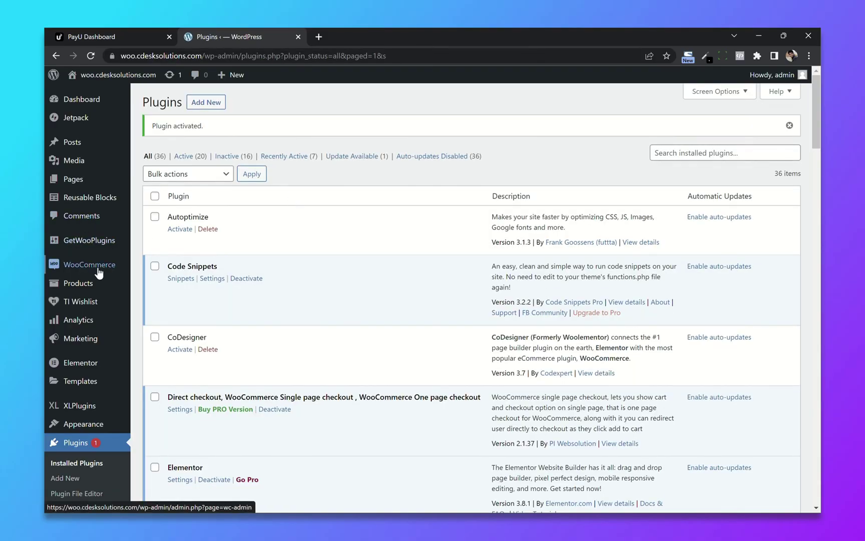
# - Turn on the PayUBiz method in WooCommerce Settings > Payments
pyautogui.moveTo(98, 270)
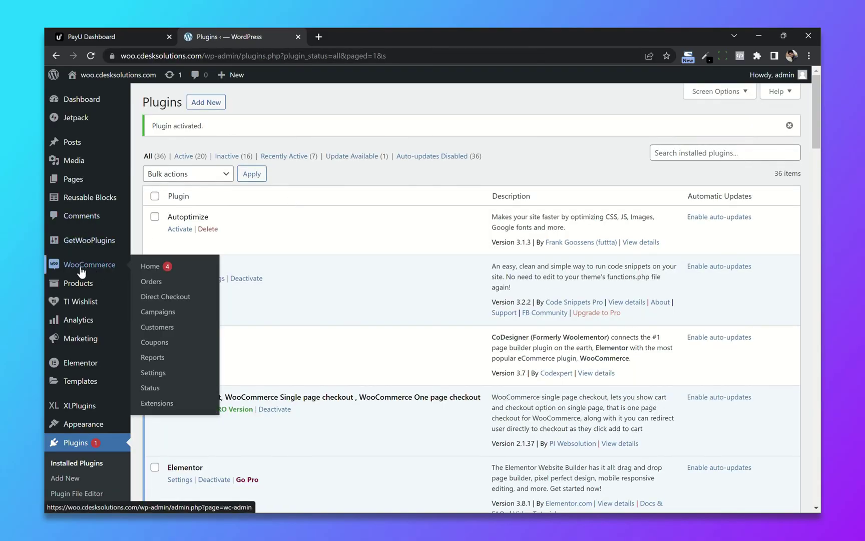
pyautogui.click(154, 375)
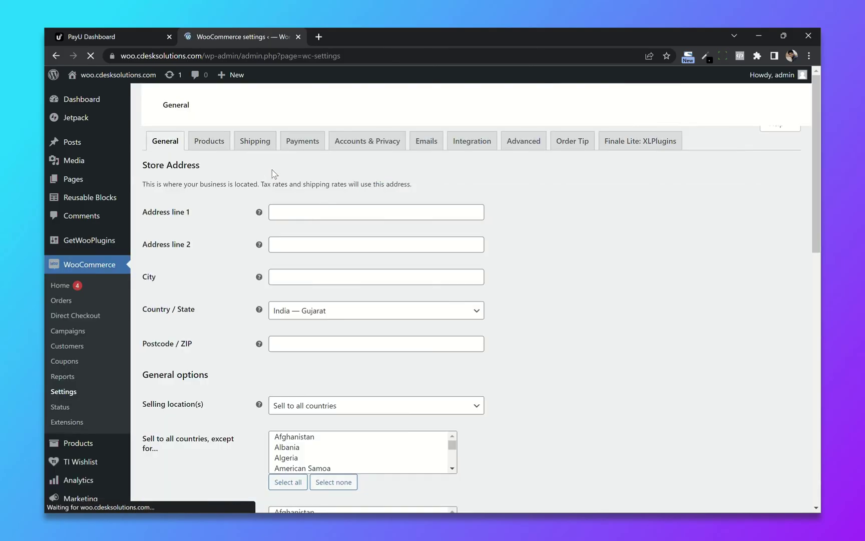
pyautogui.click(300, 156)
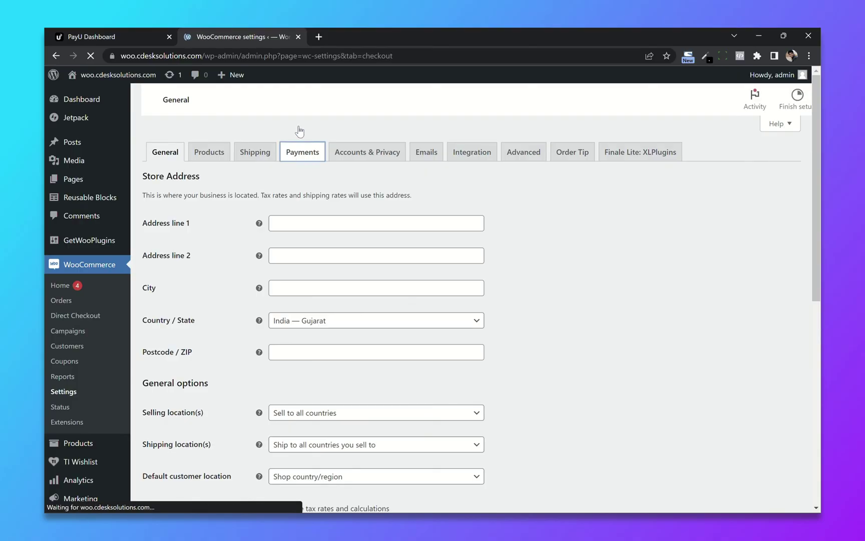
pyautogui.scroll(-3, 293, 261)
pyautogui.scroll(-1, 294, 265)
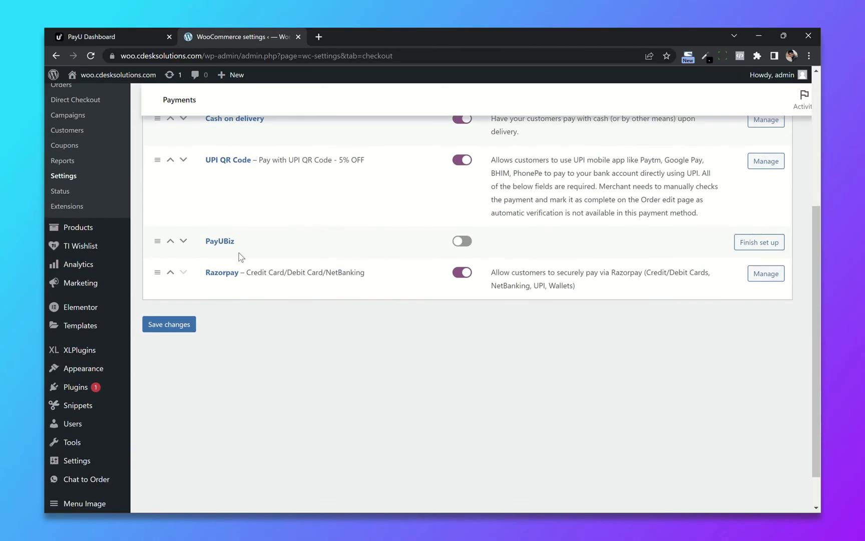
pyautogui.click(462, 246)
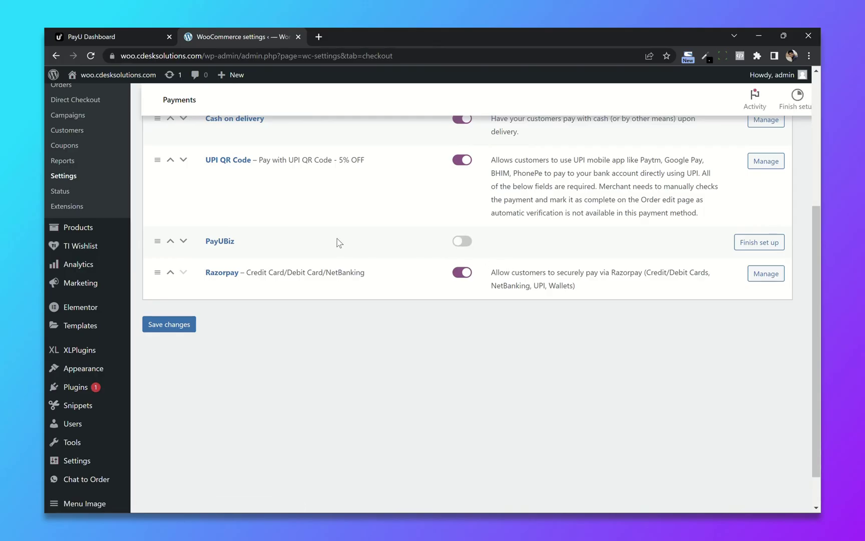
# - Open the PayUBiz setup page and set Gateway Mode to Production
pyautogui.click(766, 245)
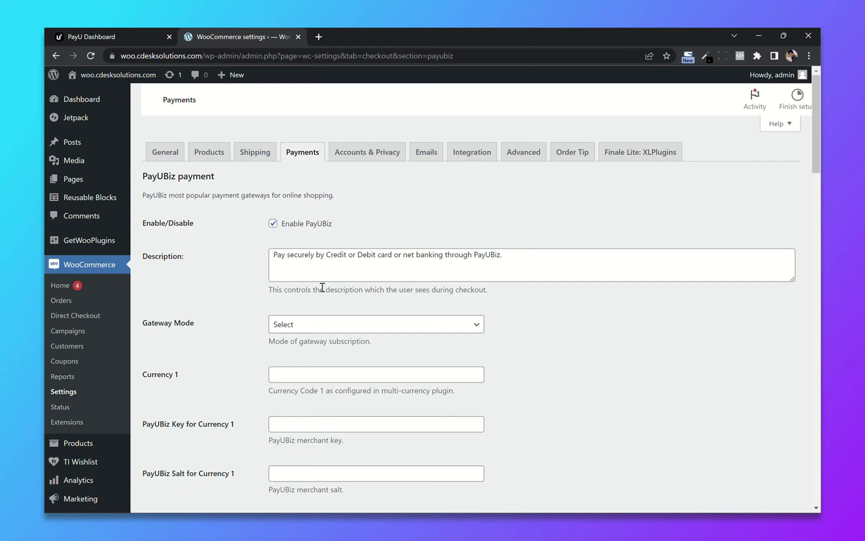
pyautogui.click(305, 329)
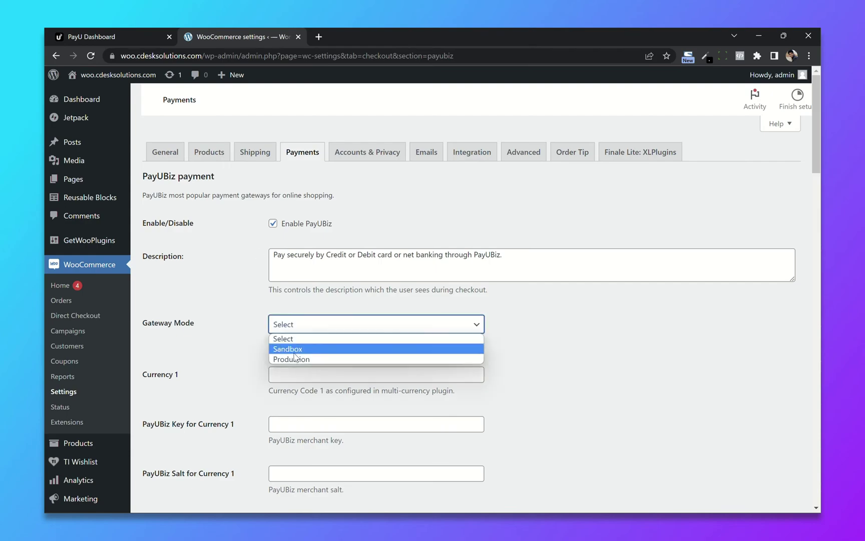
pyautogui.click(309, 360)
pyautogui.scroll(-5, 253, 321)
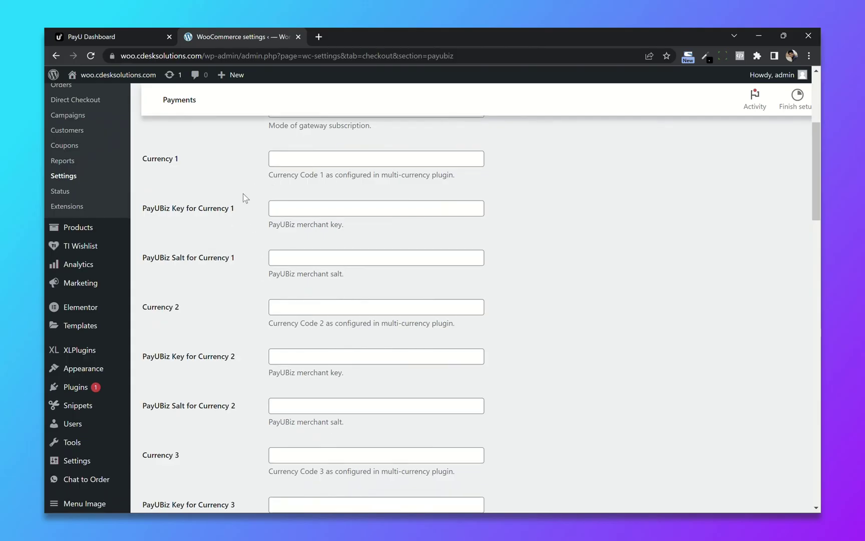
# - Copy the merchant key from Key Salt Details on PayU's Payment Gateway page
pyautogui.click(142, 34)
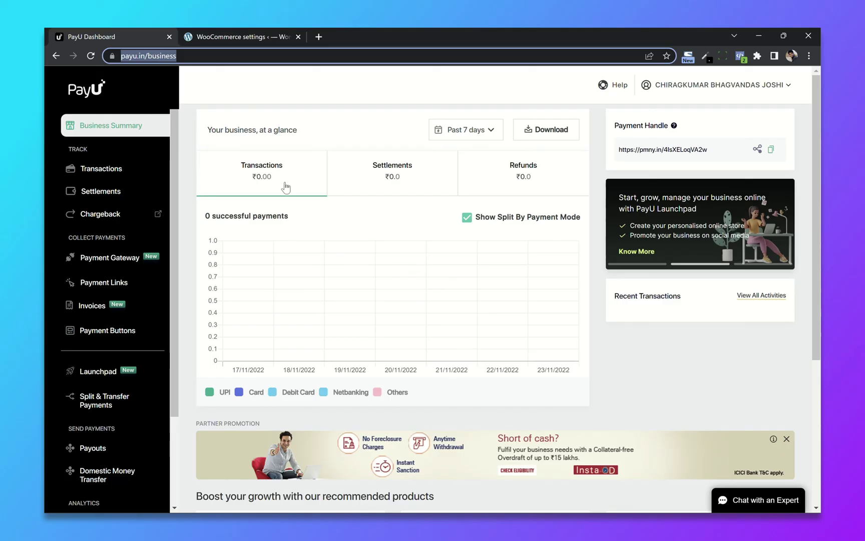
pyautogui.click(107, 259)
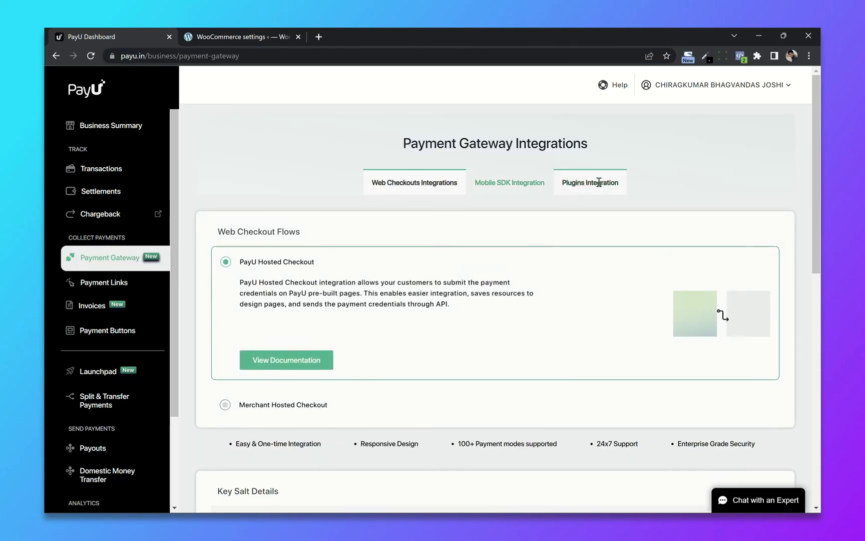
pyautogui.scroll(-1, 277, 219)
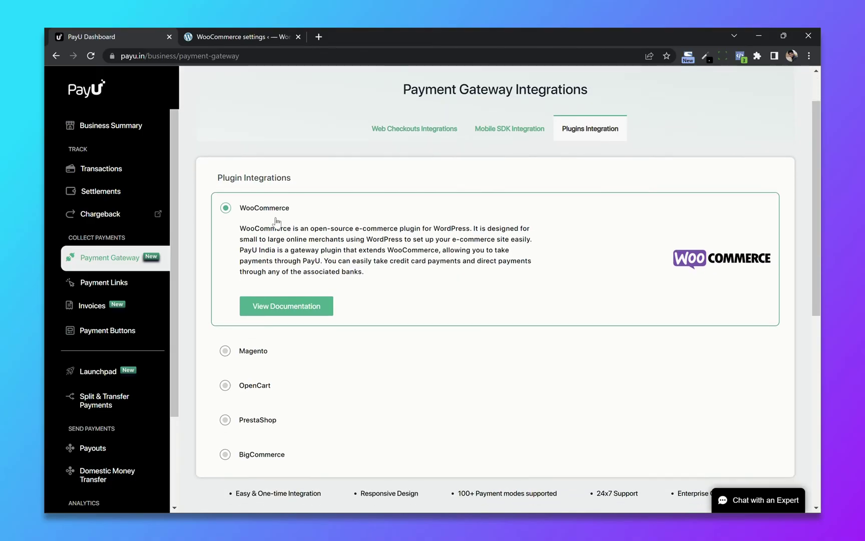
pyautogui.scroll(-4, 323, 303)
pyautogui.scroll(-5, 322, 304)
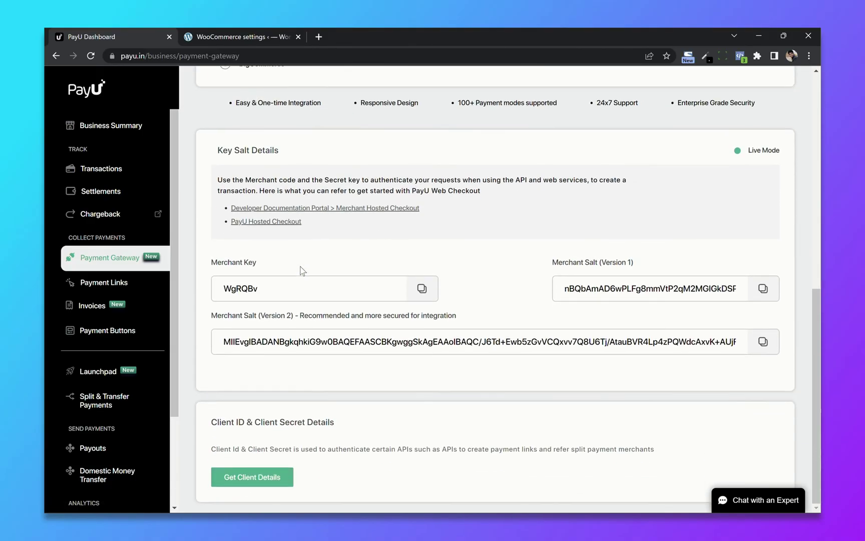
pyautogui.click(422, 289)
# - Paste PayU's merchant key and Merchant Salt (Version 1) into PayUBiz Currency 1 Key and Salt, then save
pyautogui.click(240, 36)
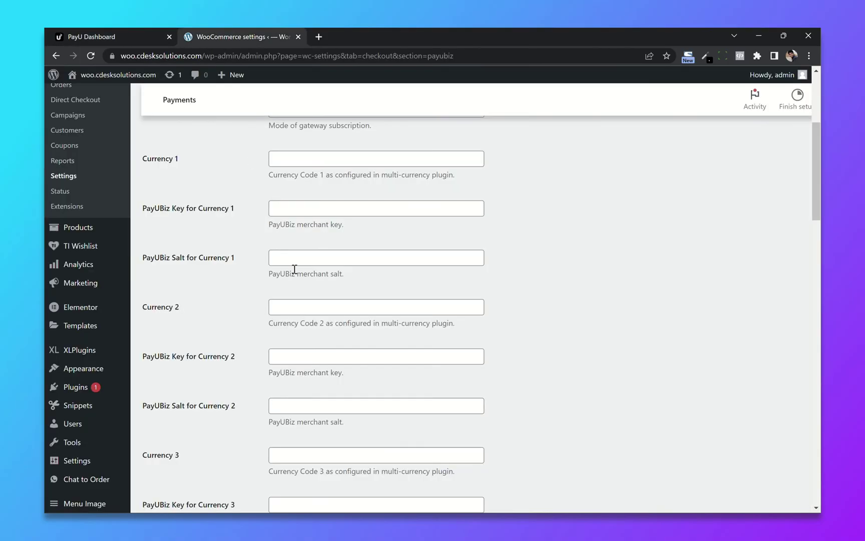
pyautogui.click(302, 210)
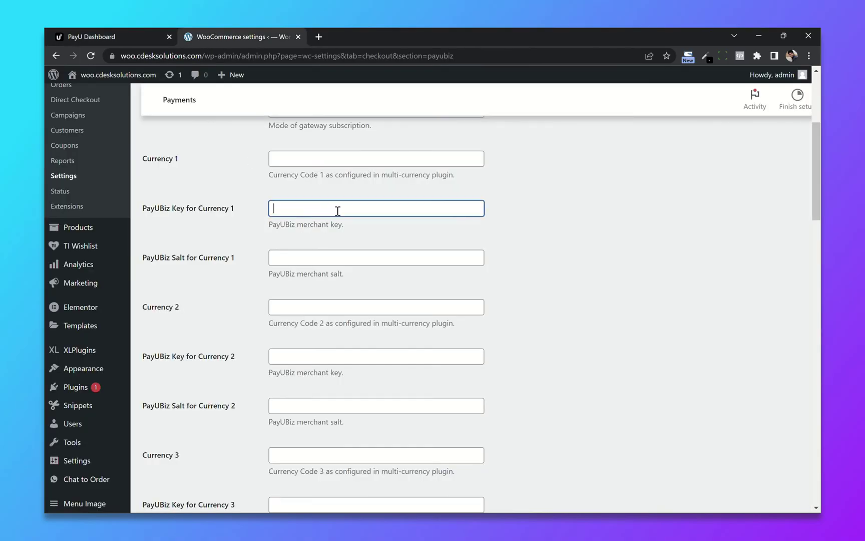
pyautogui.hotkey('ctrl', 'v')
pyautogui.click(128, 41)
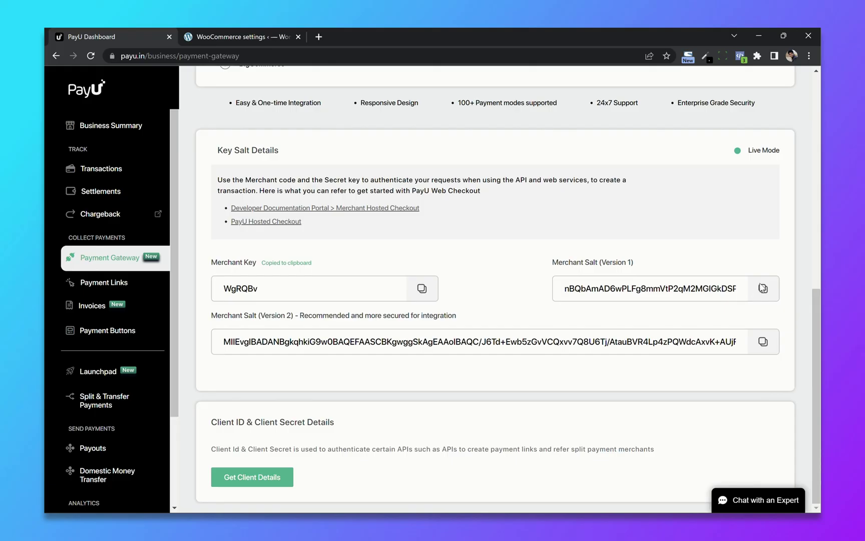
pyautogui.click(762, 289)
pyautogui.click(291, 33)
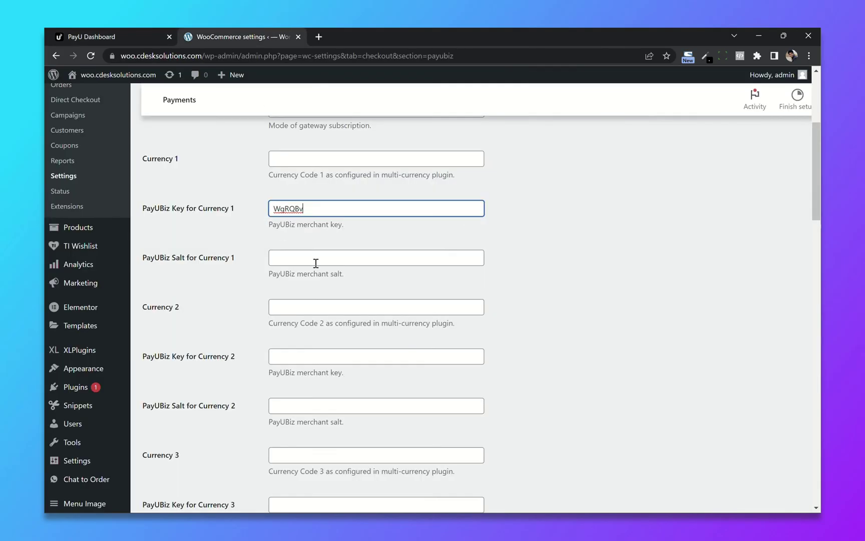
pyautogui.click(314, 260)
pyautogui.hotkey('ctrl', 'v')
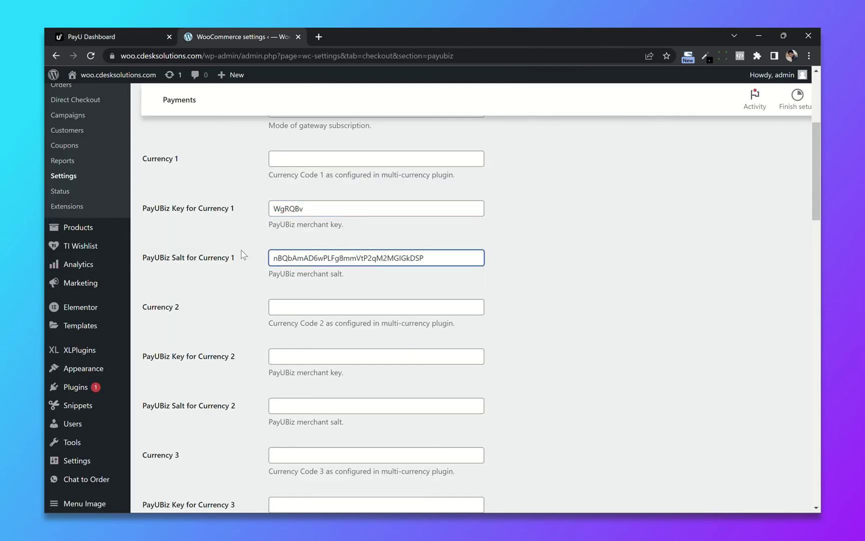
pyautogui.scroll(-5, 241, 253)
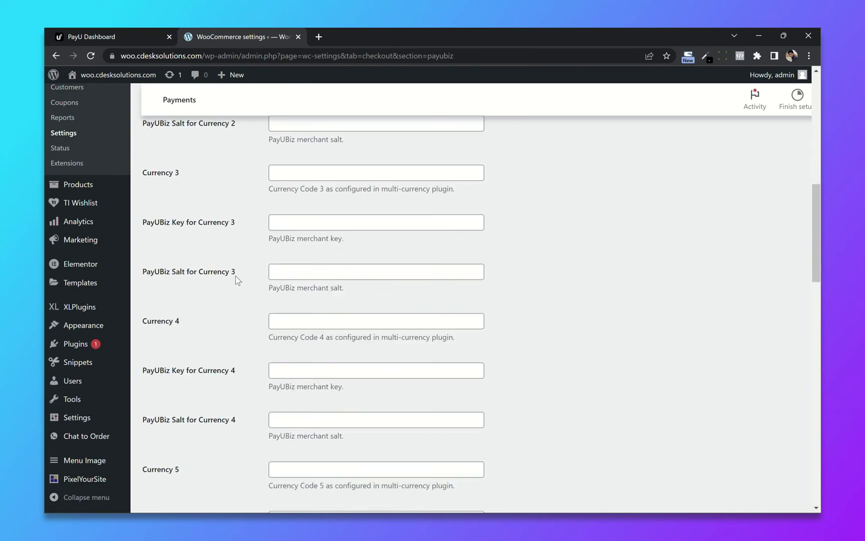
pyautogui.scroll(-18, 235, 276)
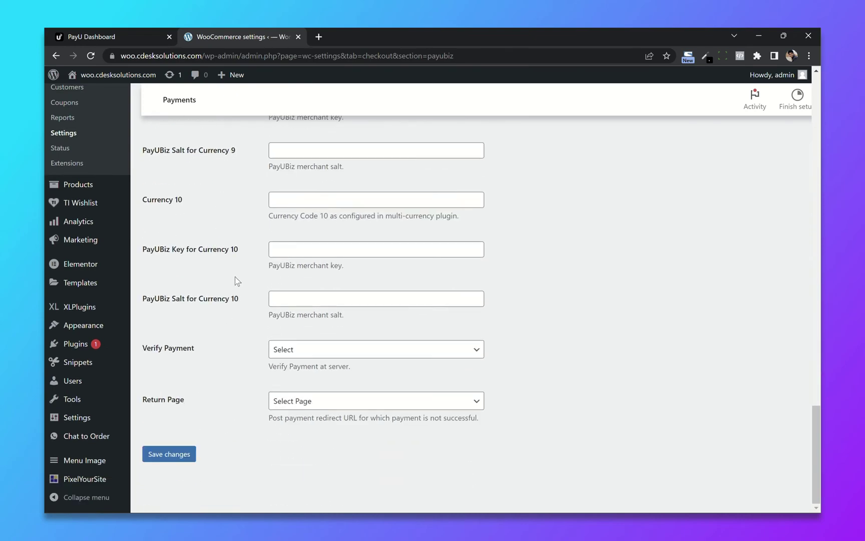
pyautogui.click(167, 455)
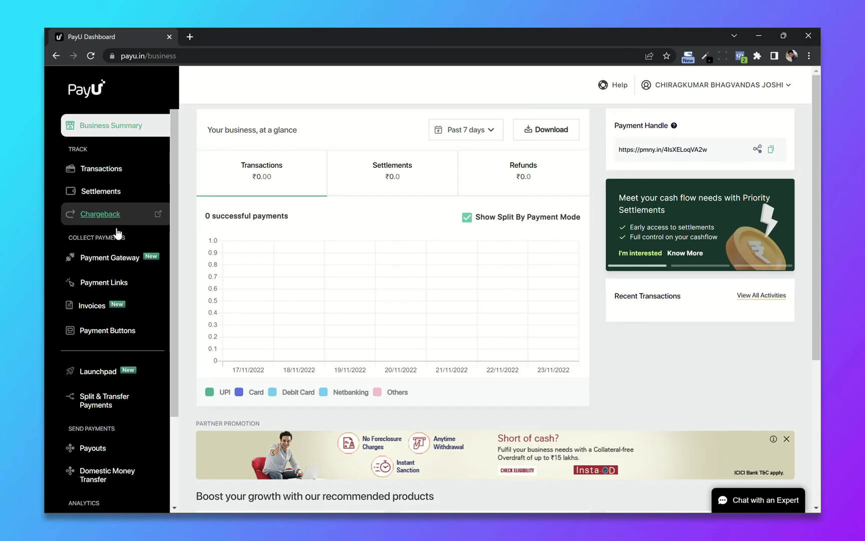
# - Go to PayU's account Settings and open Checkout Settings for editing
pyautogui.scroll(-3, 116, 220)
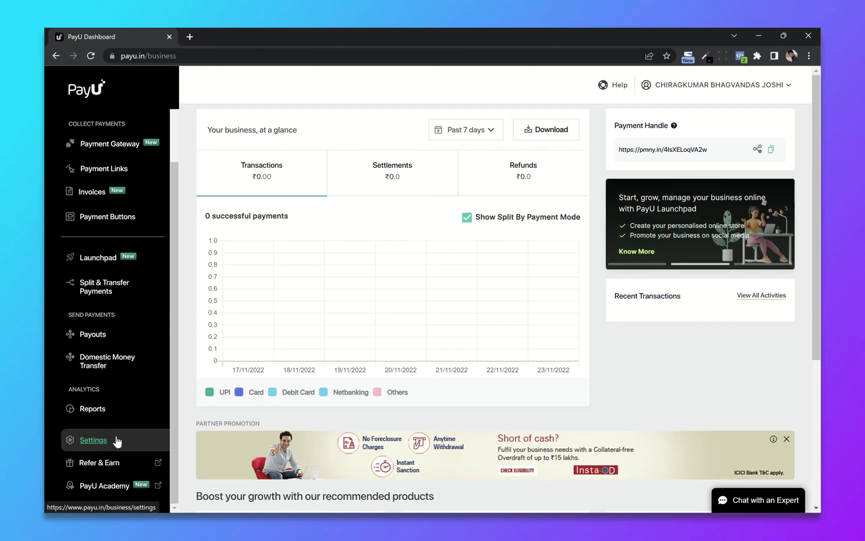
pyautogui.click(117, 440)
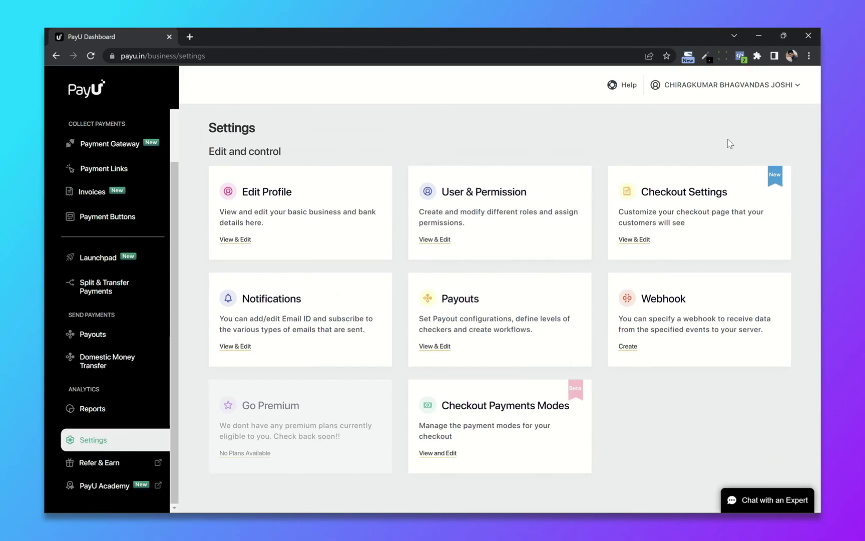
pyautogui.click(729, 231)
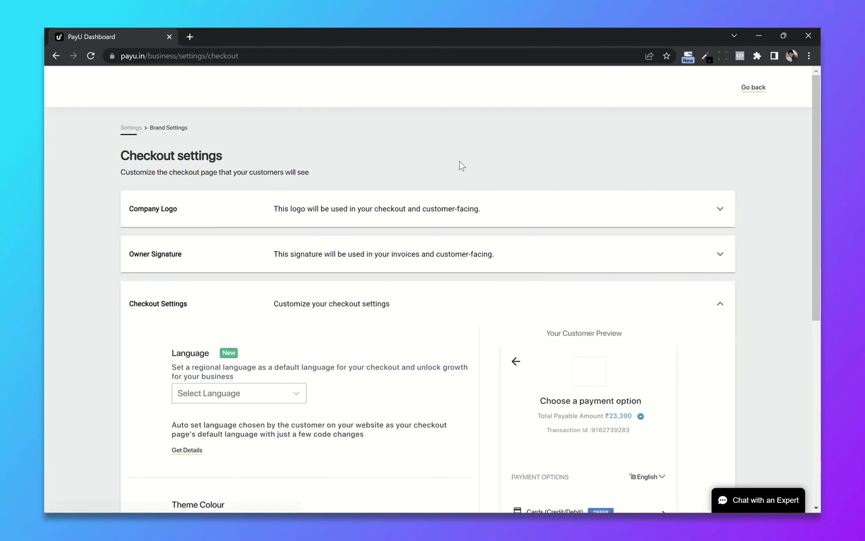
# - Upload CDS Site Icon.png as the checkout company logo and confirm the save
pyautogui.click(720, 212)
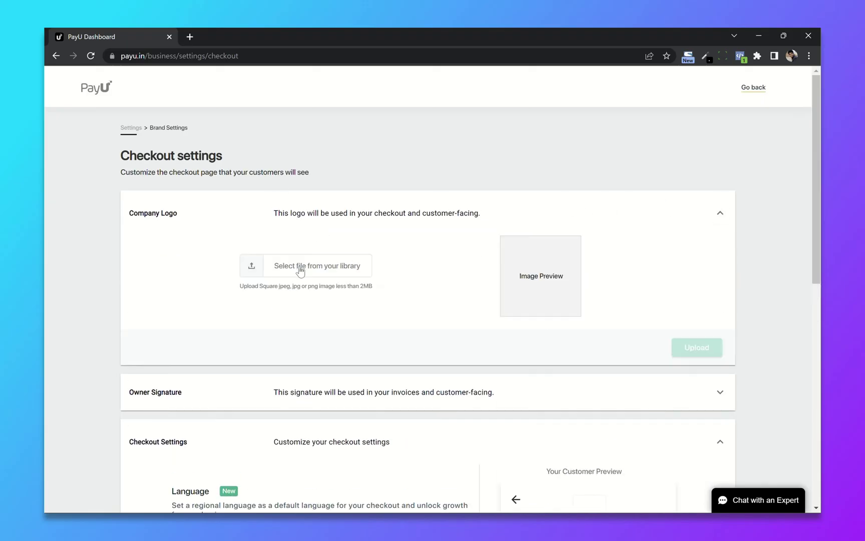
pyautogui.click(300, 270)
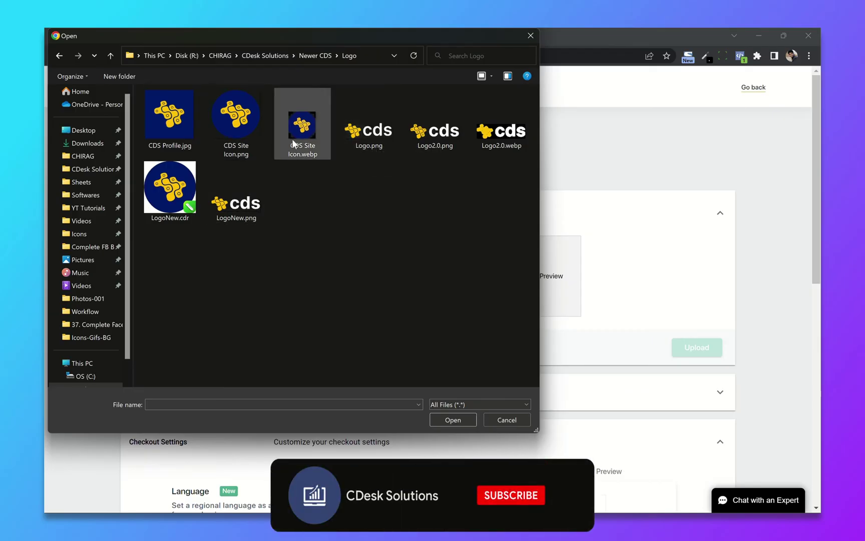
pyautogui.click(246, 130)
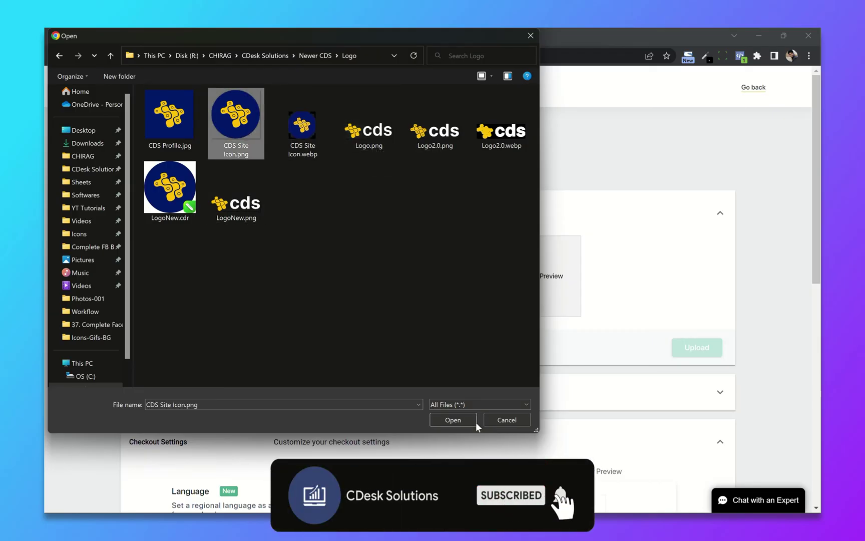
pyautogui.click(452, 419)
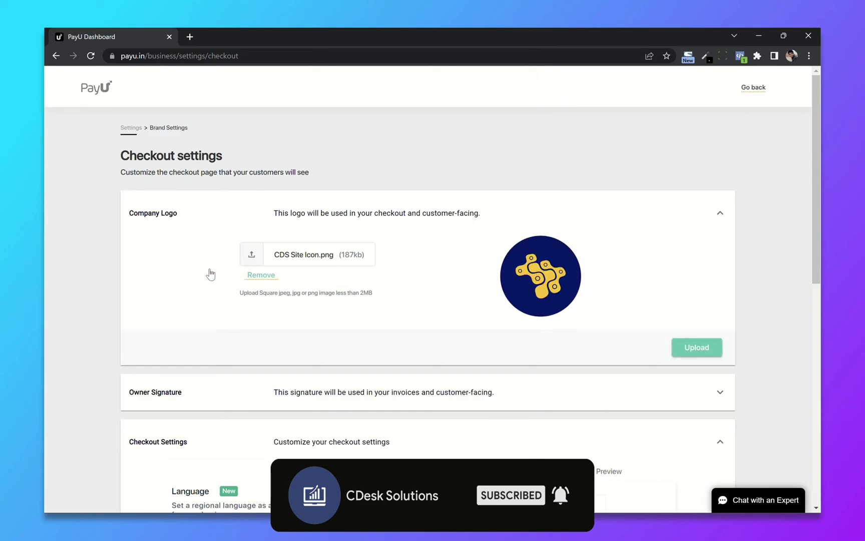
pyautogui.scroll(-2, 202, 268)
pyautogui.scroll(1, 340, 240)
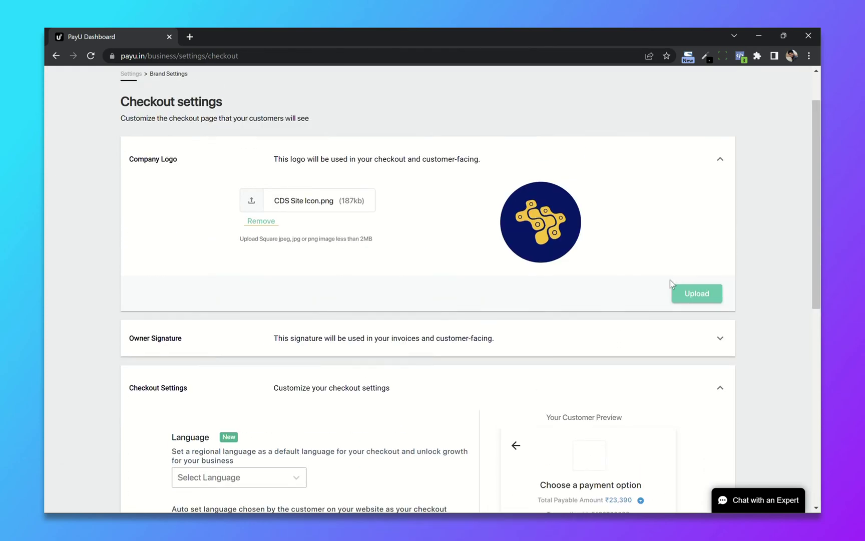
pyautogui.click(696, 290)
pyautogui.click(720, 159)
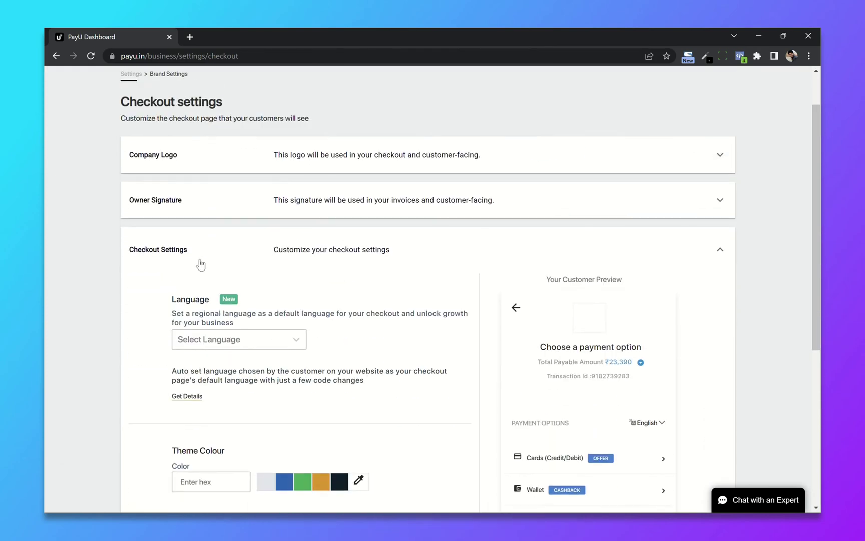
pyautogui.scroll(-1, 183, 264)
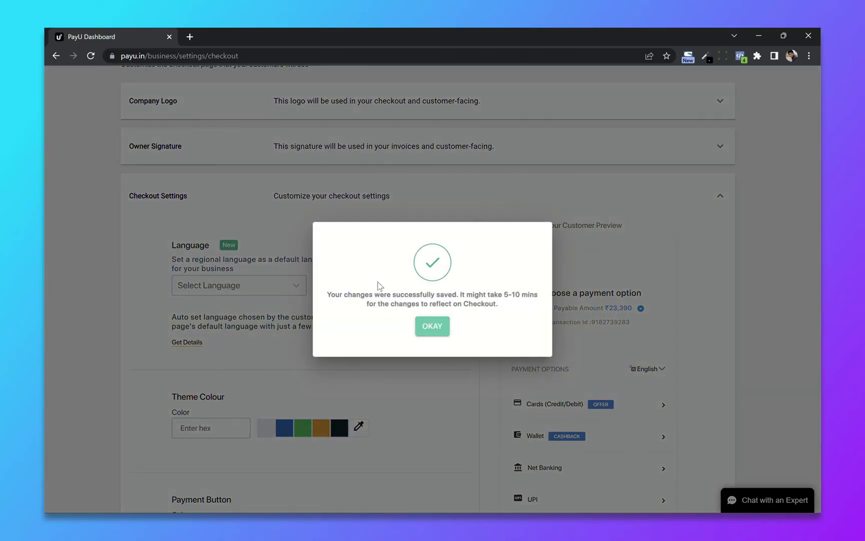
pyautogui.click(432, 326)
# - Set both the theme colour and the payment button colour to navy #021968
pyautogui.scroll(-2, 270, 258)
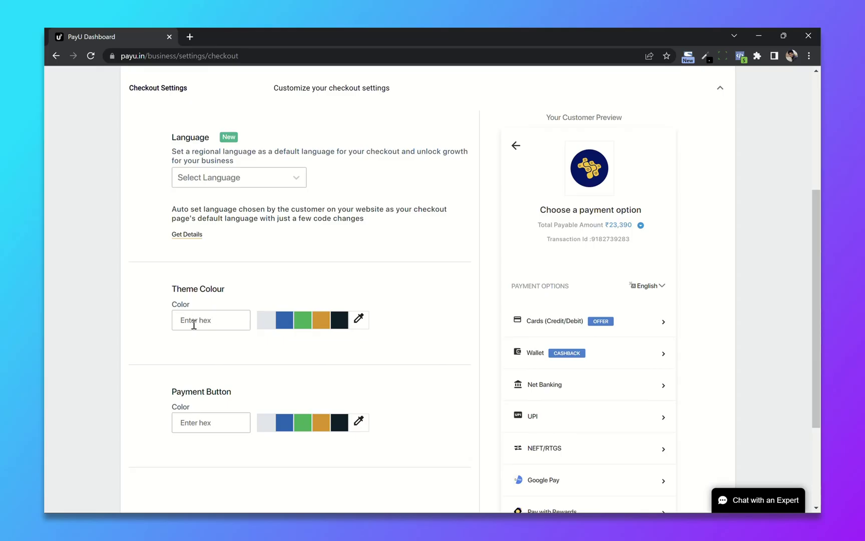
pyautogui.click(285, 324)
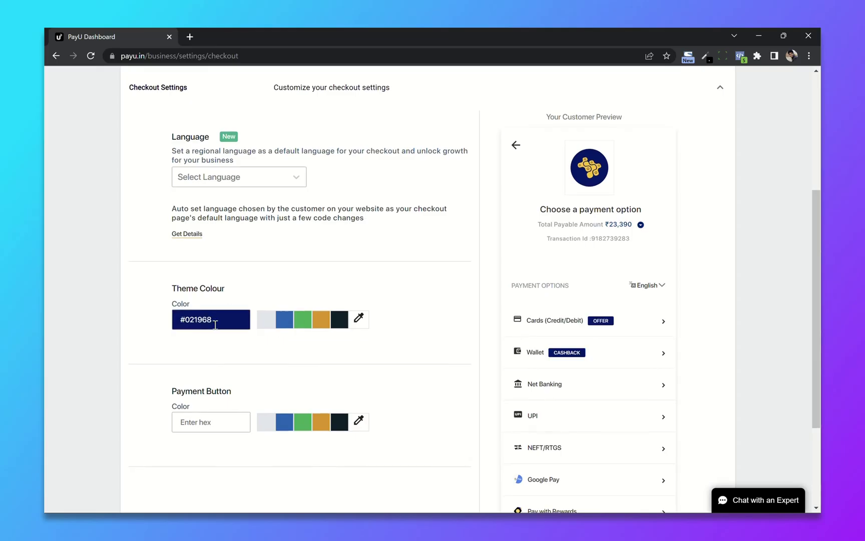
pyautogui.click(218, 422)
pyautogui.hotkey('ctrl', 'v')
pyautogui.press('Home')
pyautogui.write('$')
pyautogui.press('BackSpace')
pyautogui.write('#')
pyautogui.scroll(-3, 140, 401)
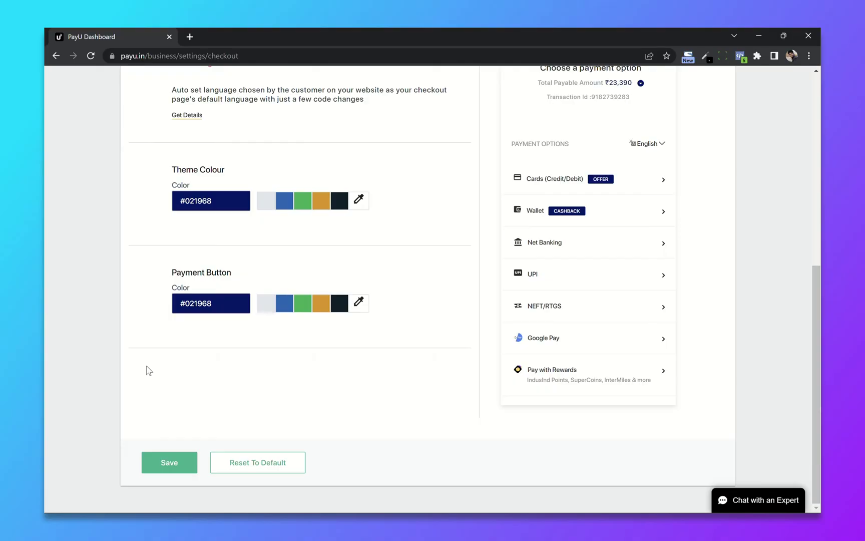
# - Choose English as the checkout language and save the customisation settings
pyautogui.scroll(2, 148, 370)
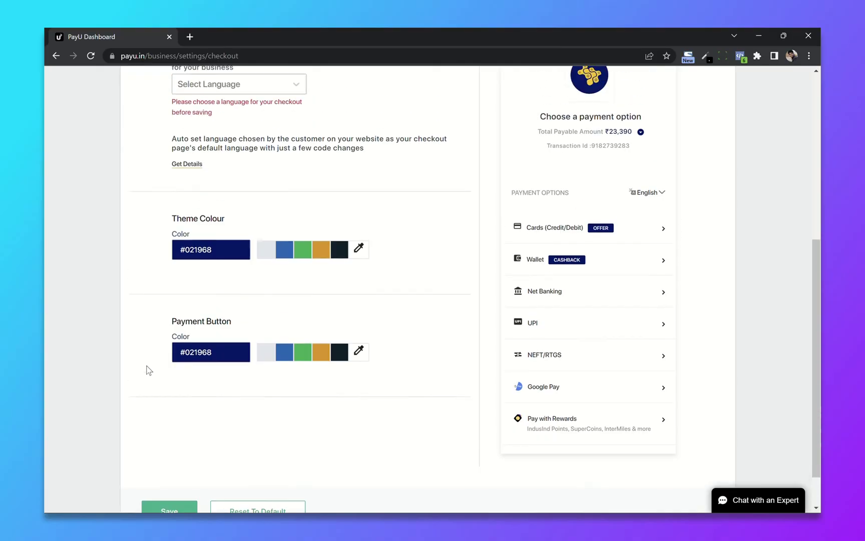
pyautogui.scroll(1, 128, 283)
pyautogui.click(236, 199)
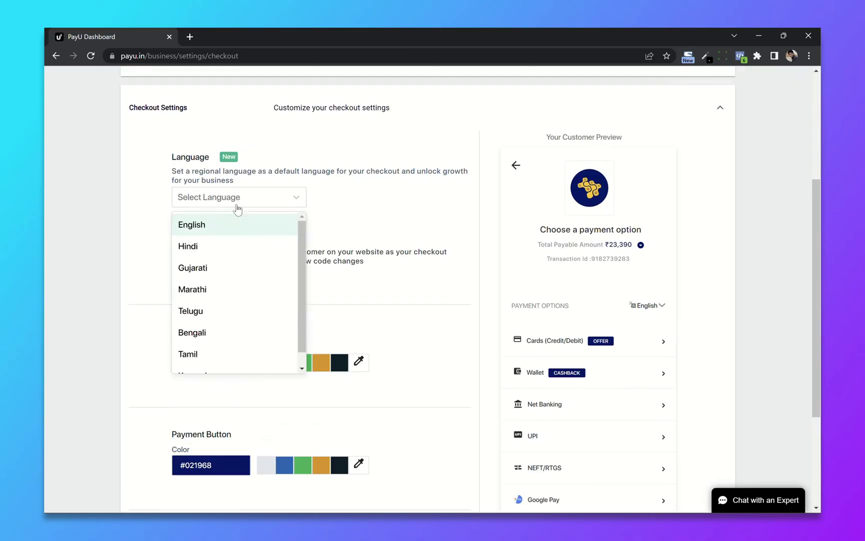
pyautogui.click(236, 226)
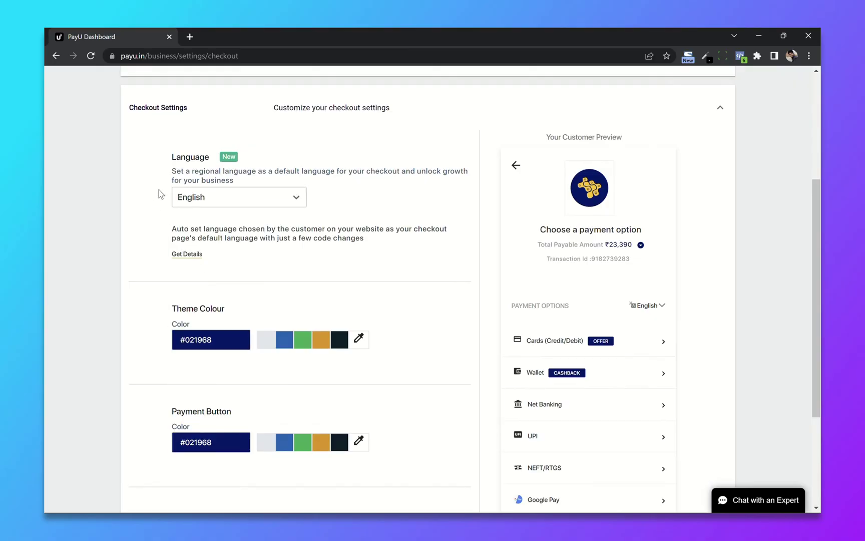
pyautogui.scroll(1, 169, 194)
pyautogui.scroll(2, 165, 216)
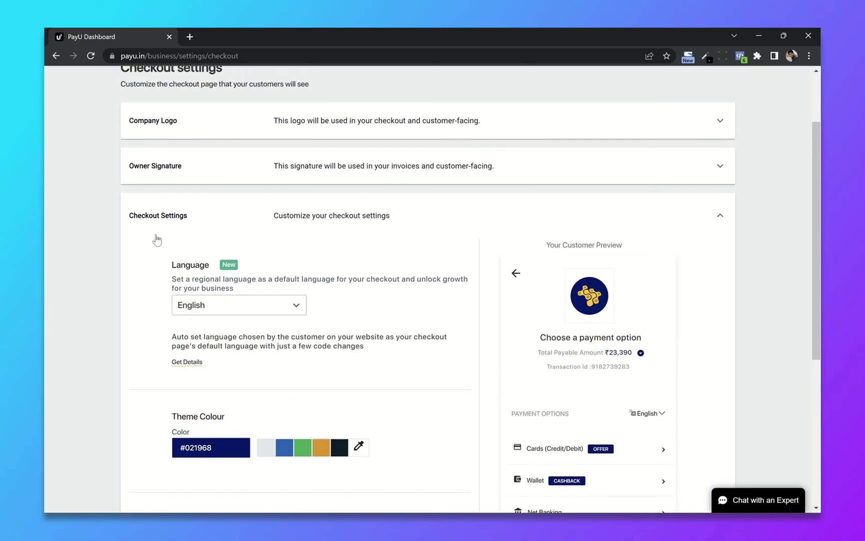
pyautogui.scroll(-2, 155, 232)
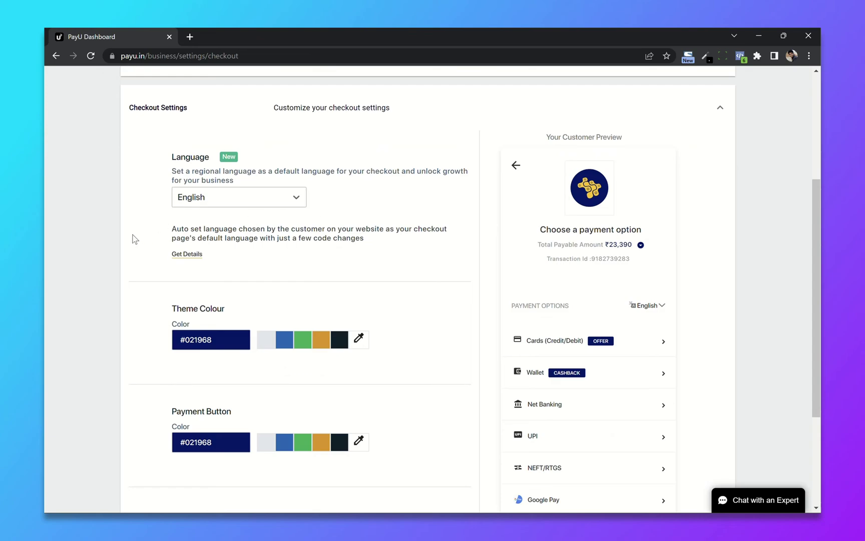
pyautogui.scroll(-3, 150, 321)
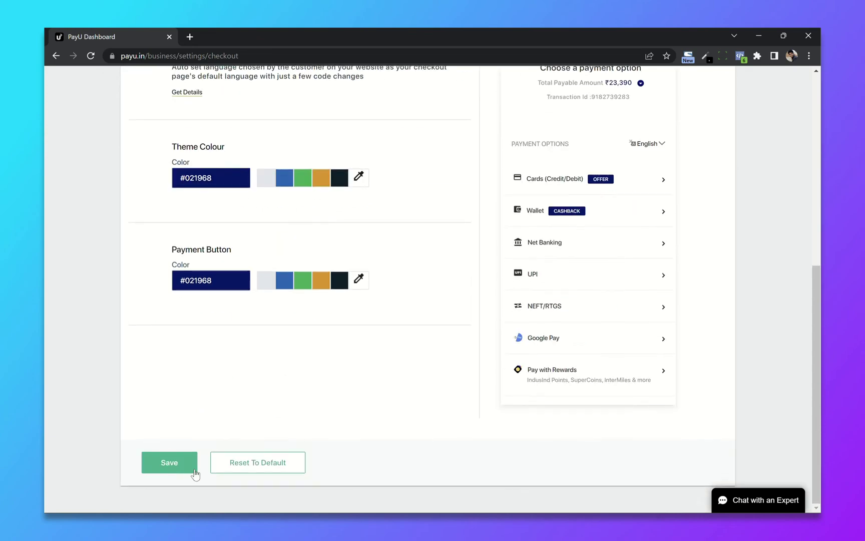
pyautogui.click(171, 463)
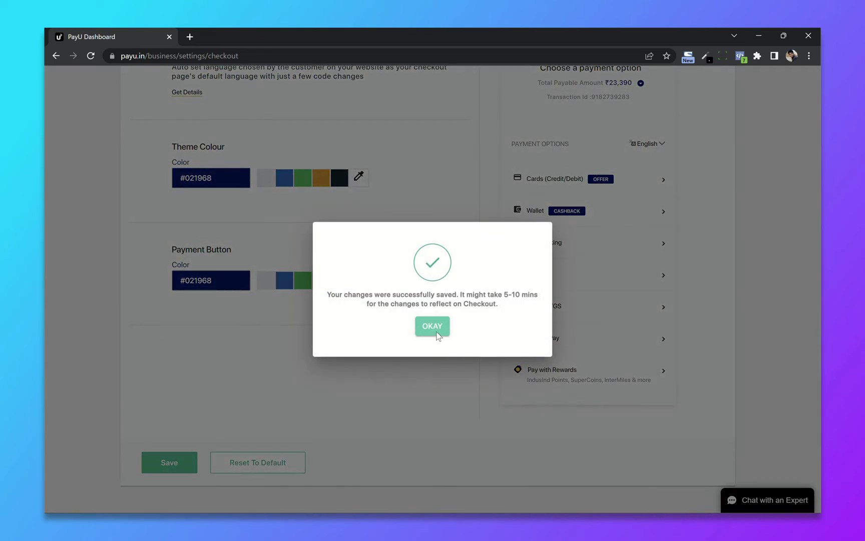